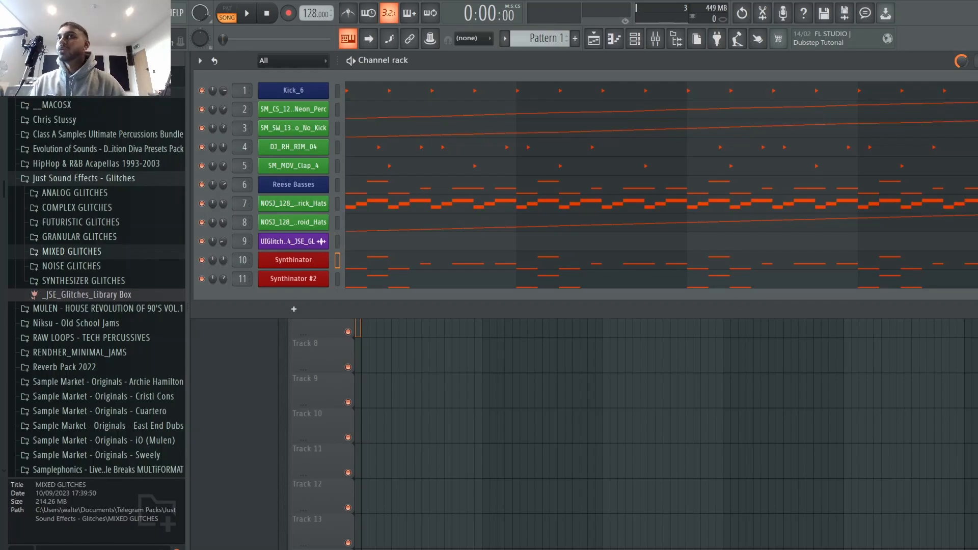
Step: Open the Reese Basses and Synthinator plugin windows from the channel rack to inspect them, closing each
{"action": "key", "text": "F6"}
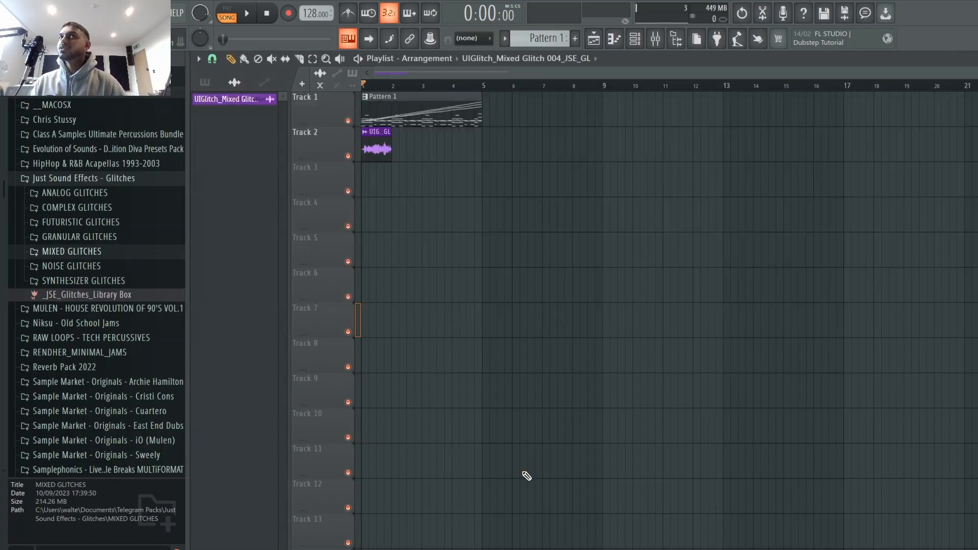
{"action": "left_click", "coordinate": [635, 40]}
{"action": "left_click", "coordinate": [320, 185]}
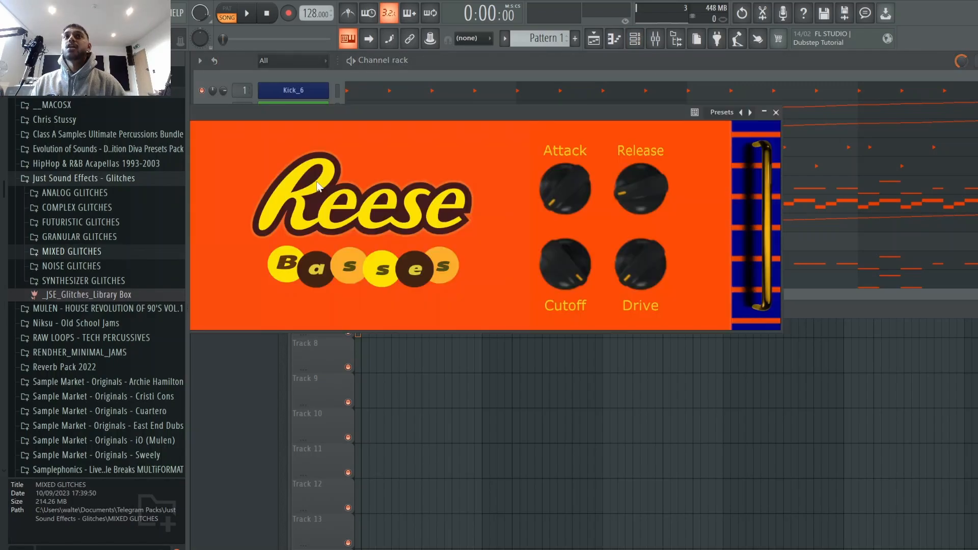
{"action": "left_click_drag", "start_coordinate": [593, 117], "coordinate": [845, 75]}
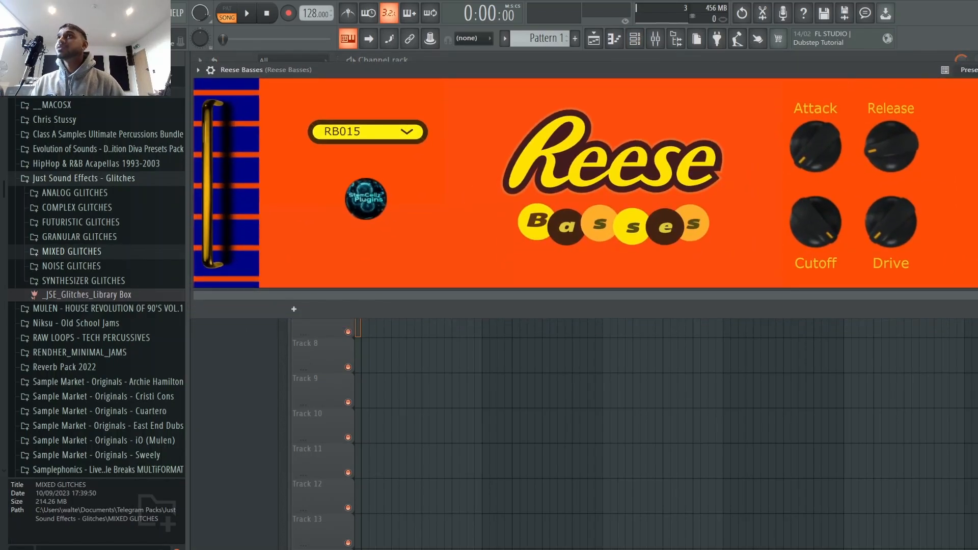
{"action": "left_click", "coordinate": [977, 70]}
{"action": "left_click", "coordinate": [308, 262]}
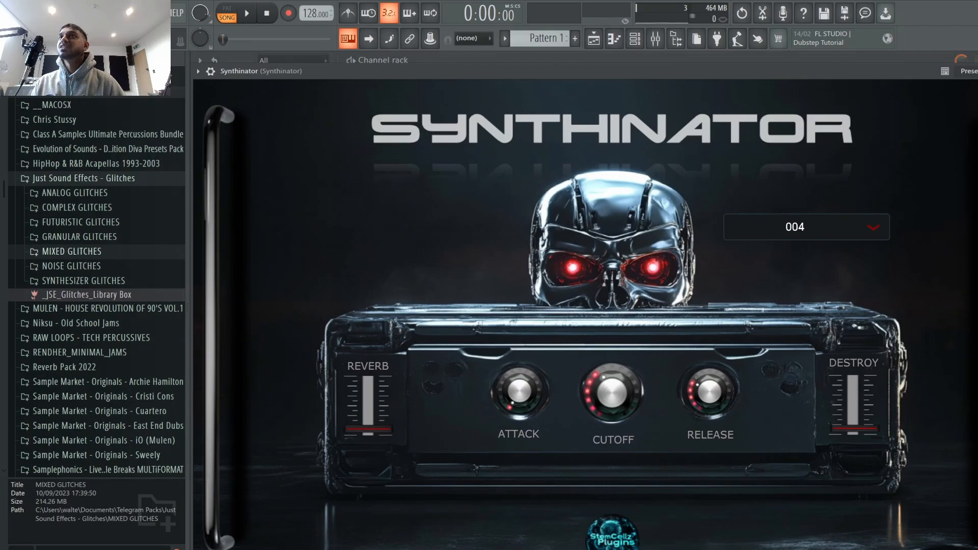
{"action": "left_click", "coordinate": [977, 70]}
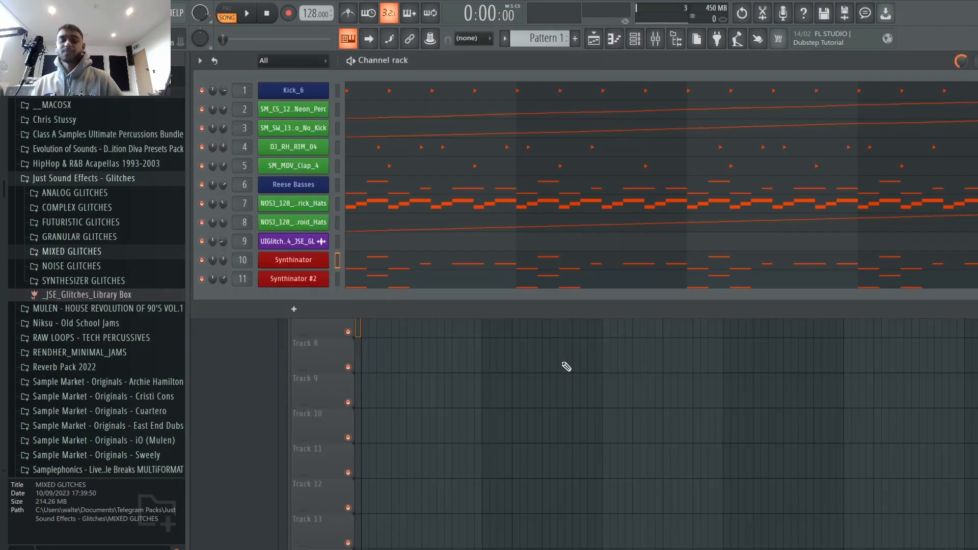
Step: Start playback of the song in the playlist and bring the channel rack back into view
{"action": "key", "text": "F6"}
{"action": "key", "text": "space"}
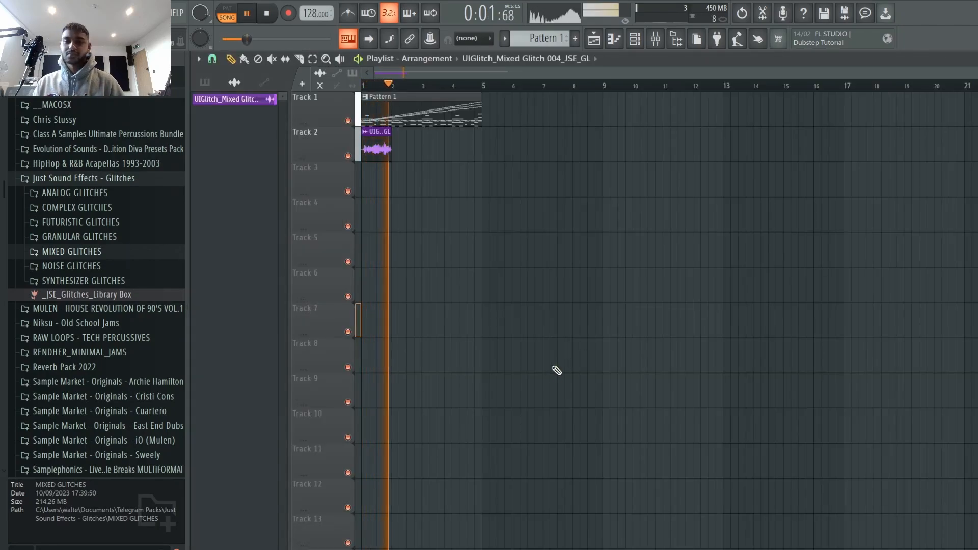
{"action": "left_click", "coordinate": [636, 40]}
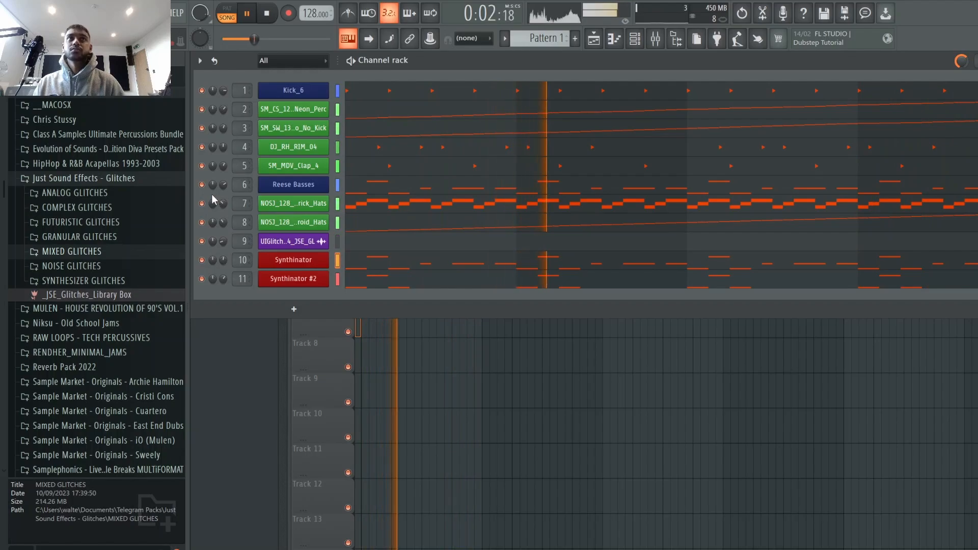
Step: Solo the Reese Basses, Synthinator and Synthinator #2 channels in turn to audition them, then unsolo all and stop playback
{"action": "right_click", "coordinate": [201, 185]}
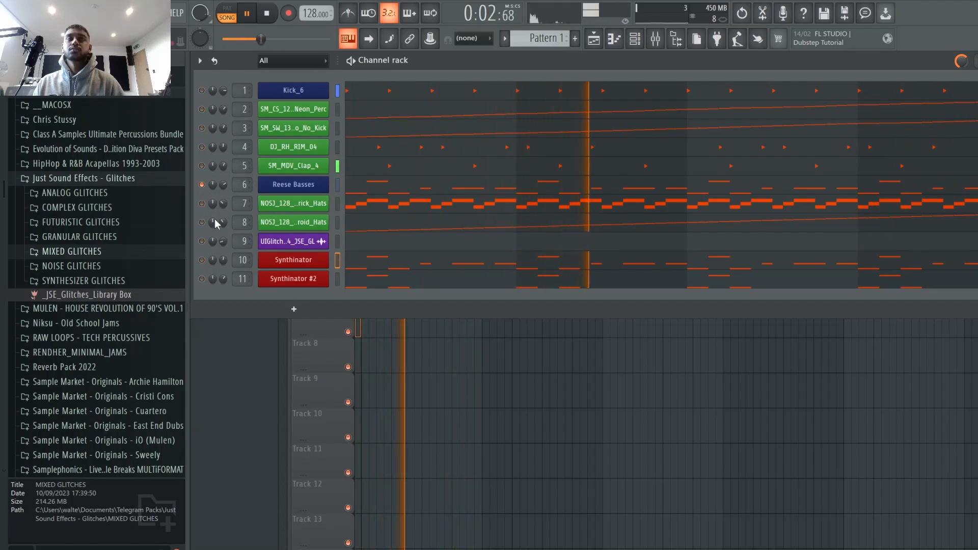
{"action": "right_click", "coordinate": [202, 260]}
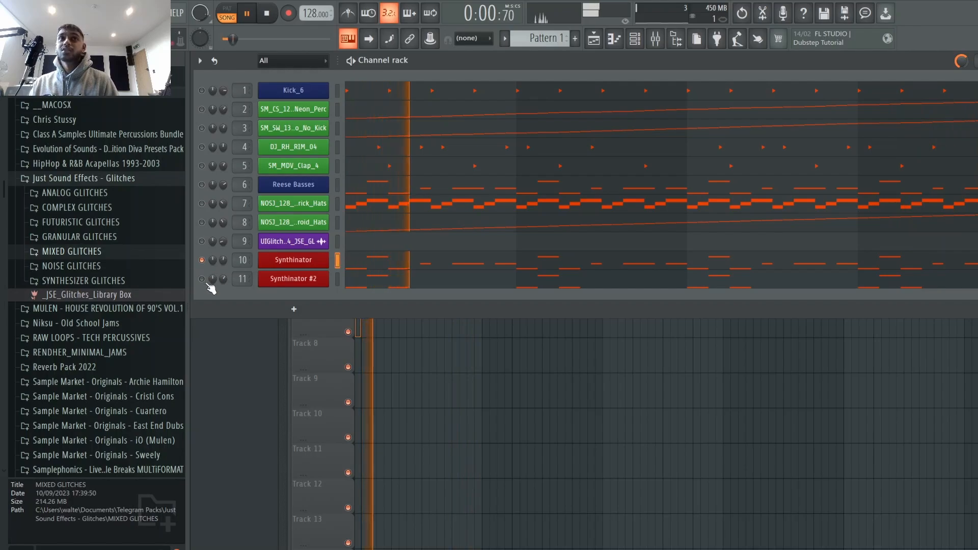
{"action": "left_click", "coordinate": [202, 184]}
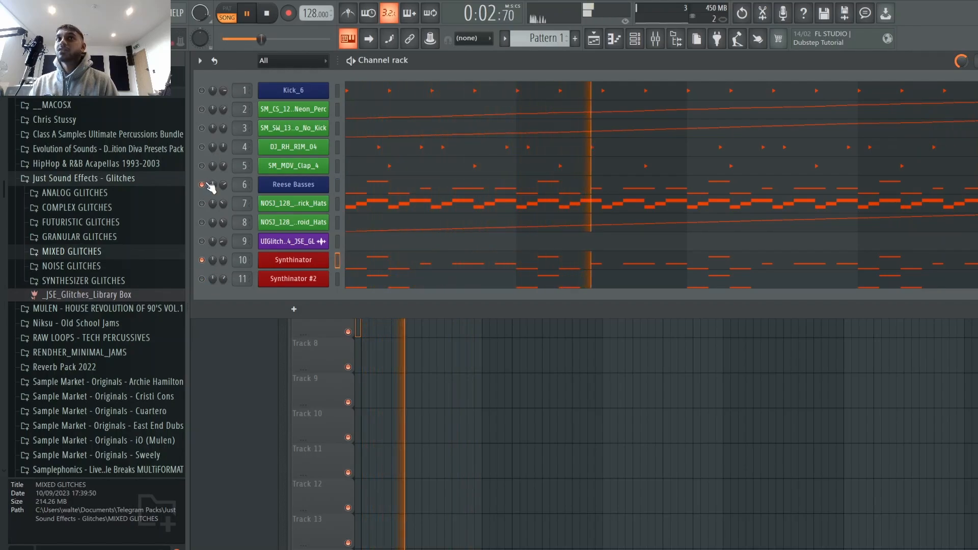
{"action": "left_click", "coordinate": [203, 279]}
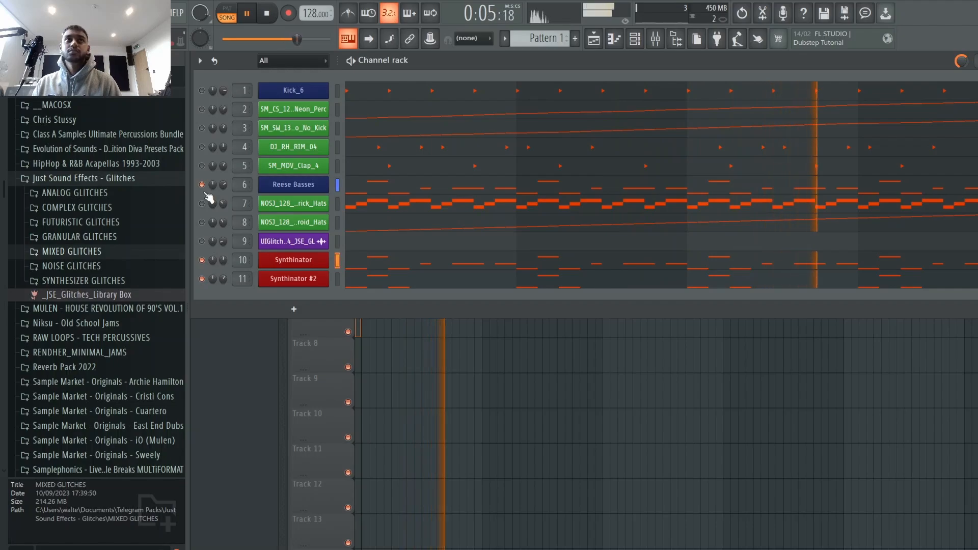
{"action": "right_click", "coordinate": [204, 279]}
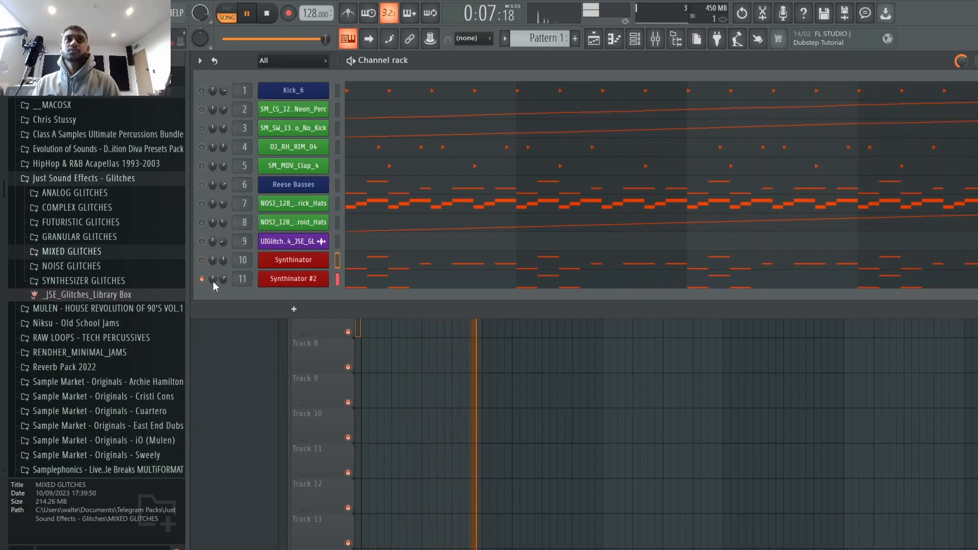
{"action": "right_click", "coordinate": [203, 280]}
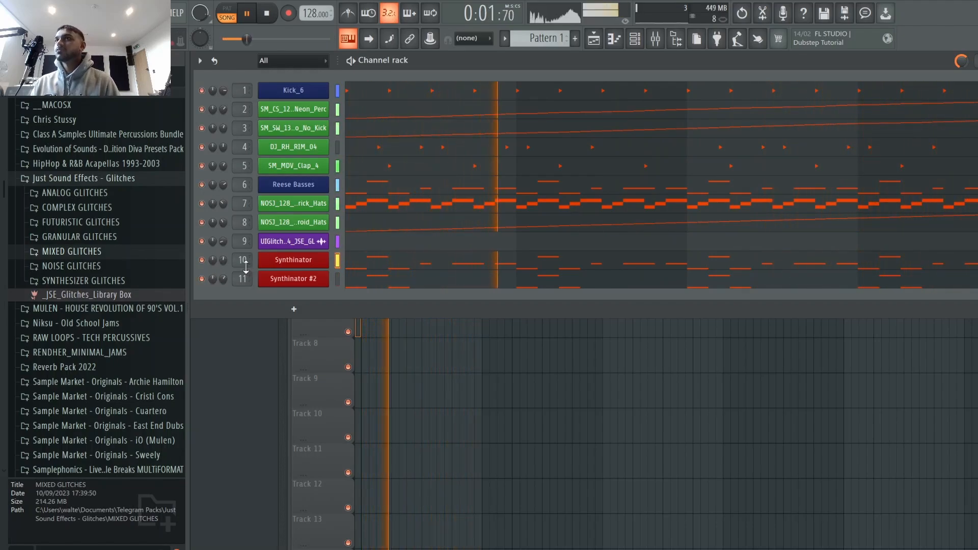
{"action": "key", "text": "space"}
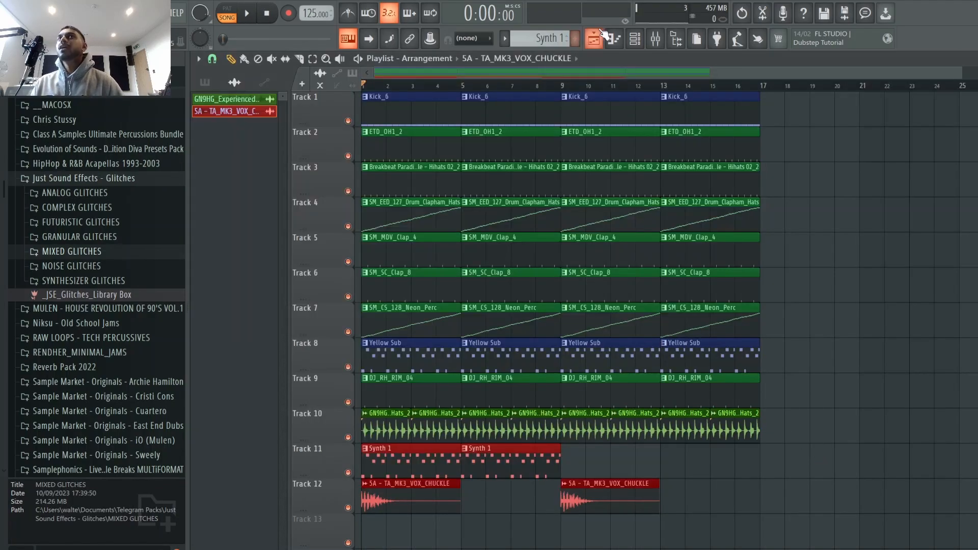
Step: Open the Yellow Sub plugin window from the channel rack to inspect it, then close it
{"action": "left_click", "coordinate": [635, 38]}
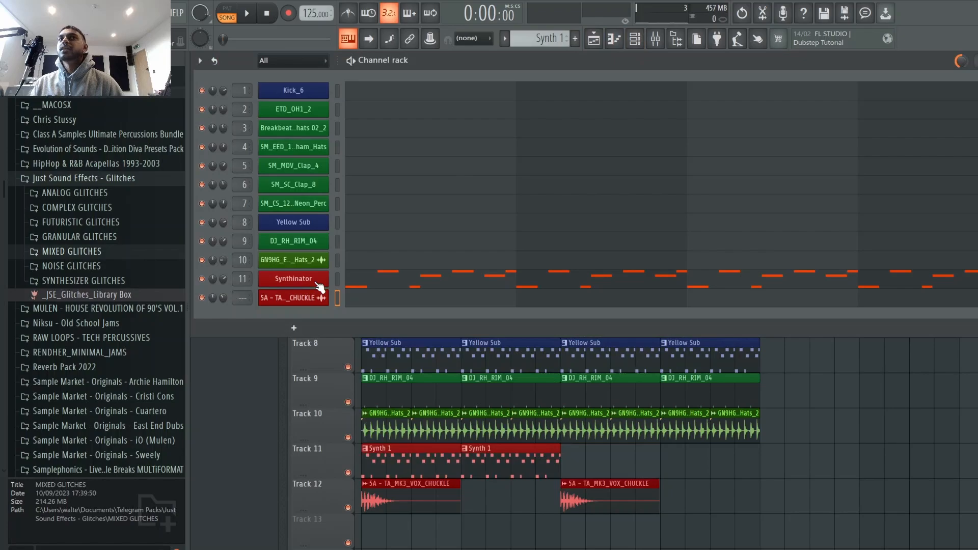
{"action": "left_click", "coordinate": [303, 228]}
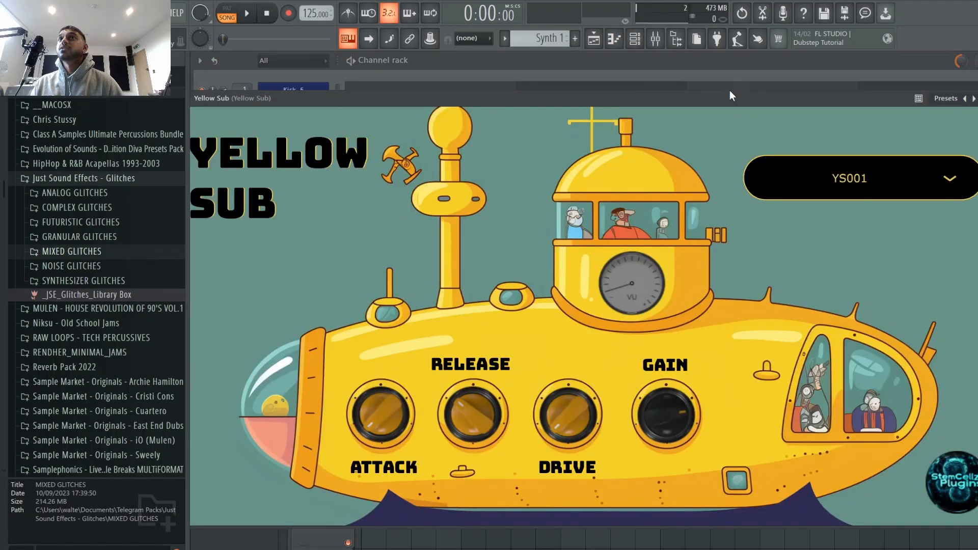
{"action": "left_click", "coordinate": [977, 98]}
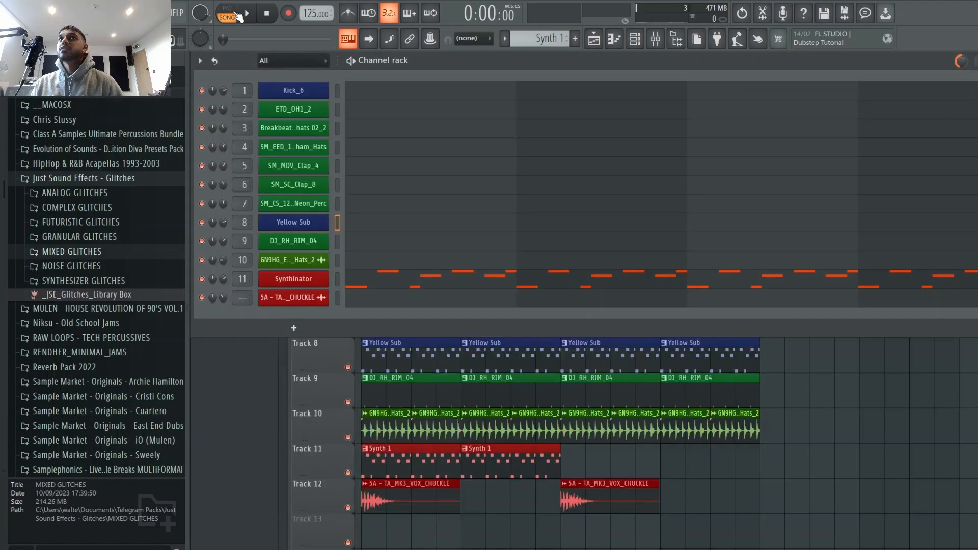
Step: Play the beat while toggling the Synthinator channel's mute, then stop playback
{"action": "left_click", "coordinate": [245, 14]}
{"action": "left_click", "coordinate": [202, 279]}
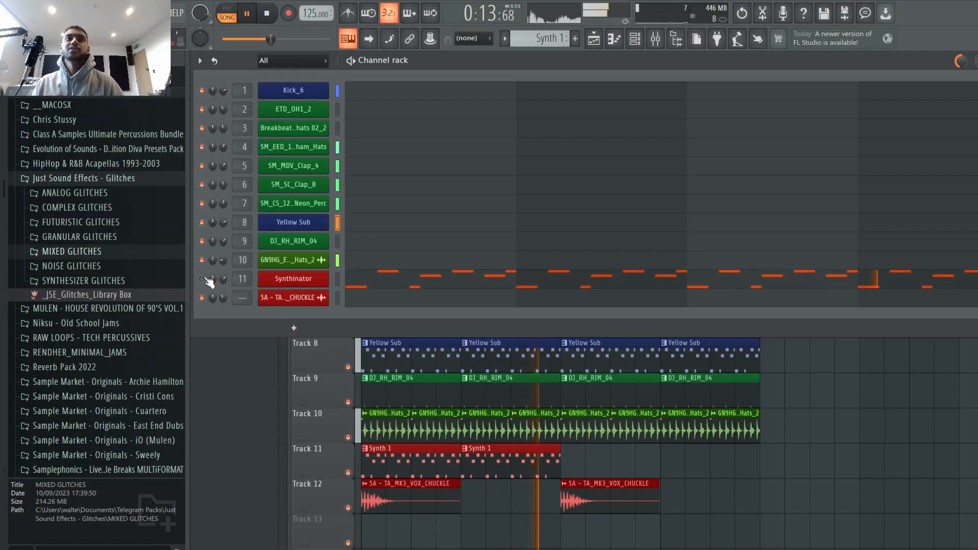
{"action": "key", "text": "space"}
Step: Play the arrangement from the playlist and stop it again
{"action": "key", "text": "F6"}
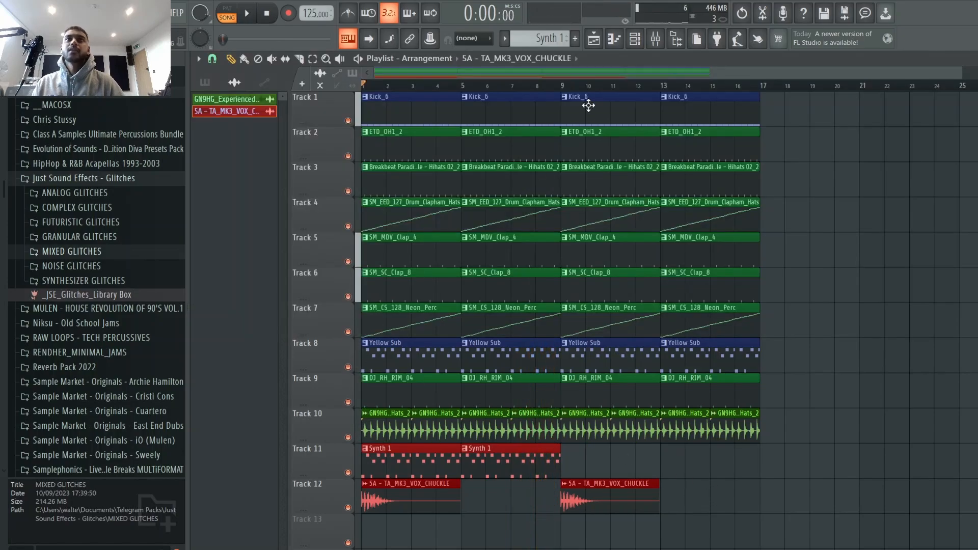
{"action": "key", "text": "F6"}
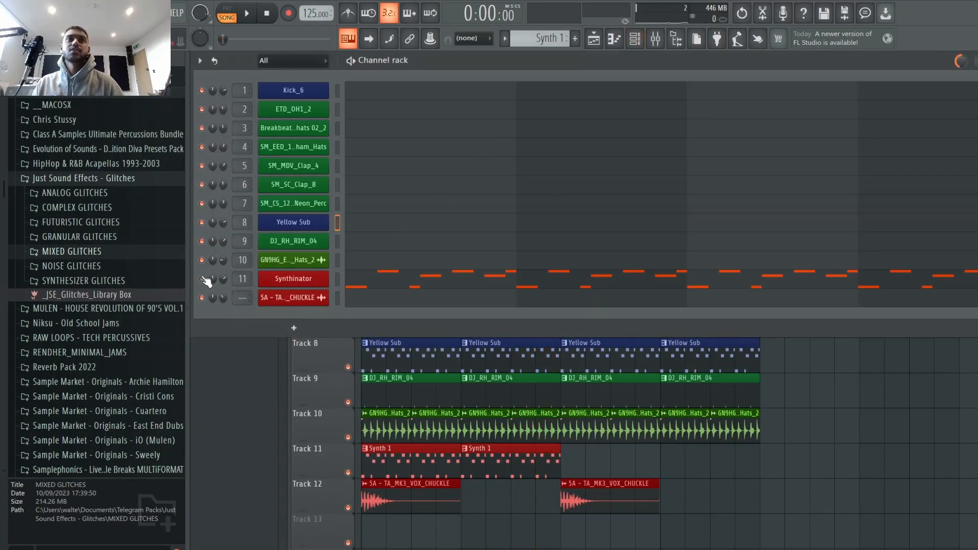
{"action": "key", "text": "space"}
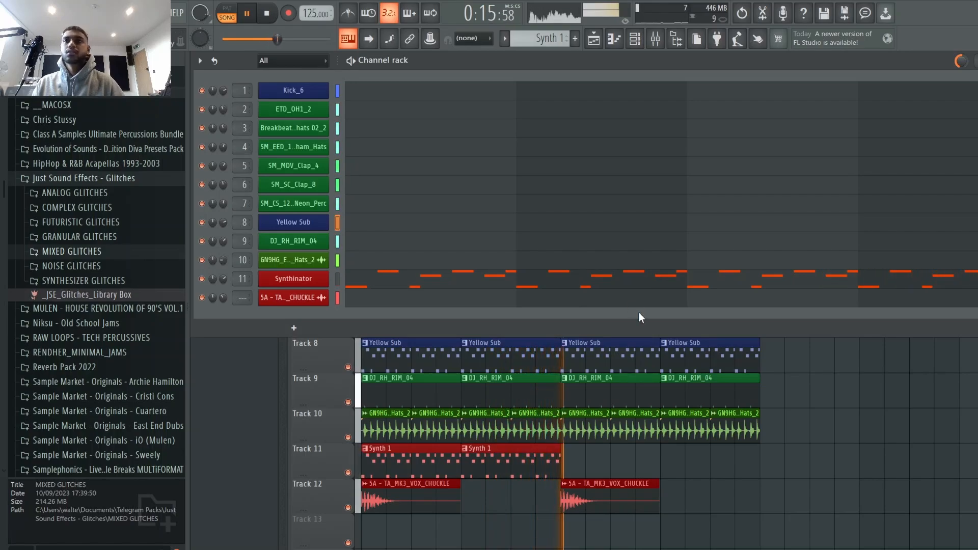
{"action": "key", "text": "space"}
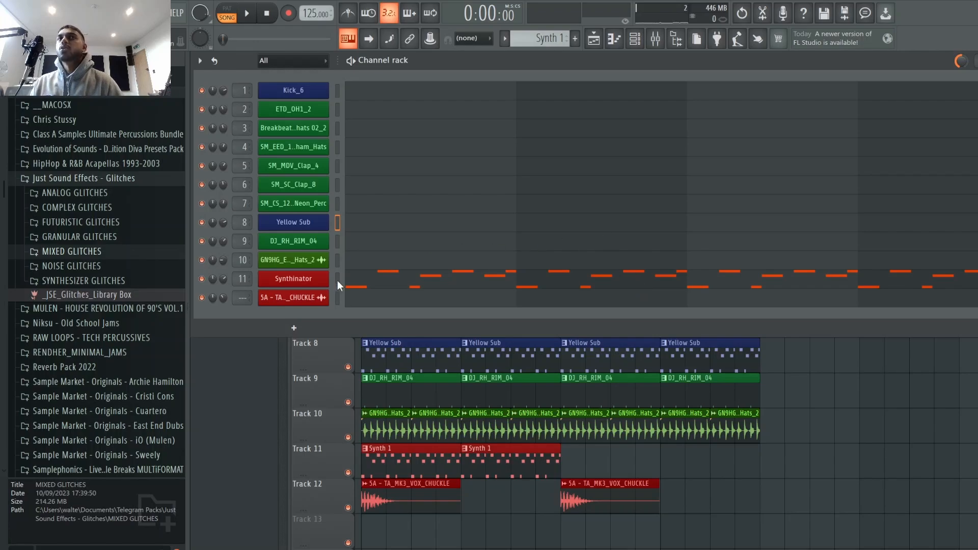
Step: Open the Synthinator plugin window to inspect its controls, closing and reopening it from the channel rack
{"action": "left_click", "coordinate": [320, 279]}
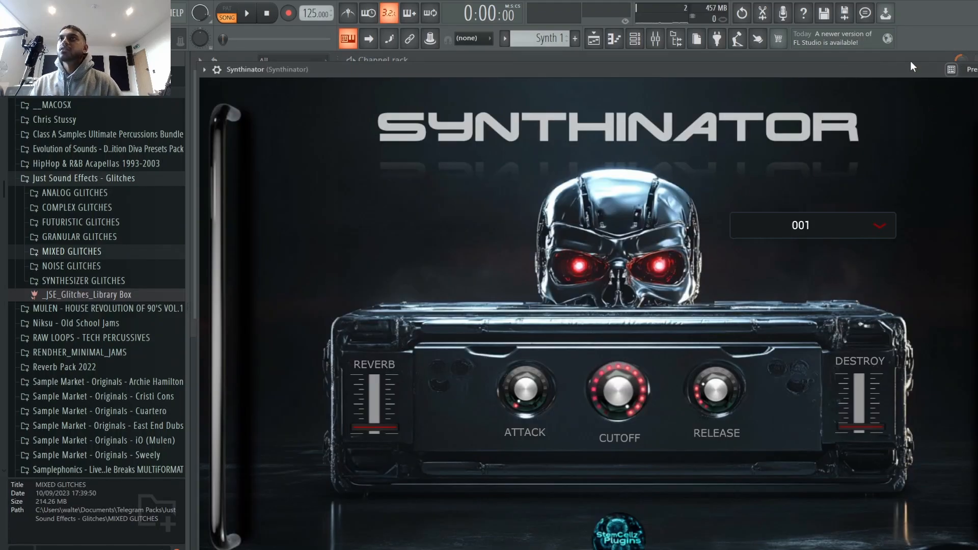
{"action": "left_click_drag", "start_coordinate": [889, 67], "coordinate": [887, 58]}
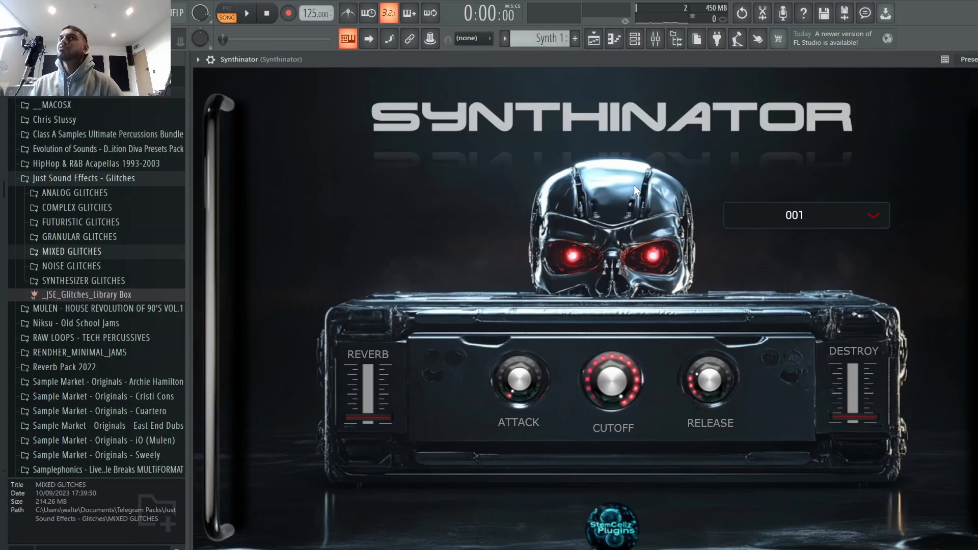
{"action": "key", "text": "Escape"}
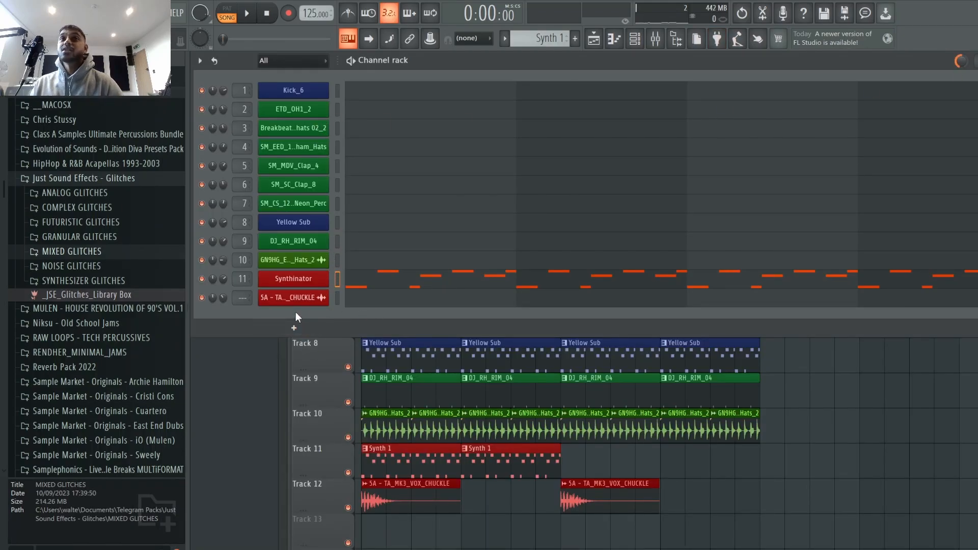
{"action": "key", "text": "F6"}
{"action": "left_click", "coordinate": [635, 38]}
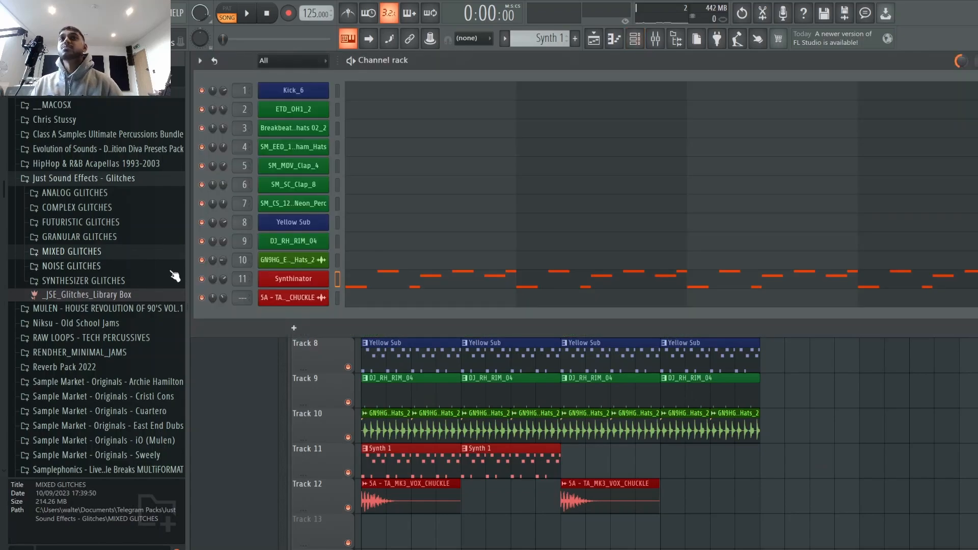
{"action": "left_click", "coordinate": [292, 280]}
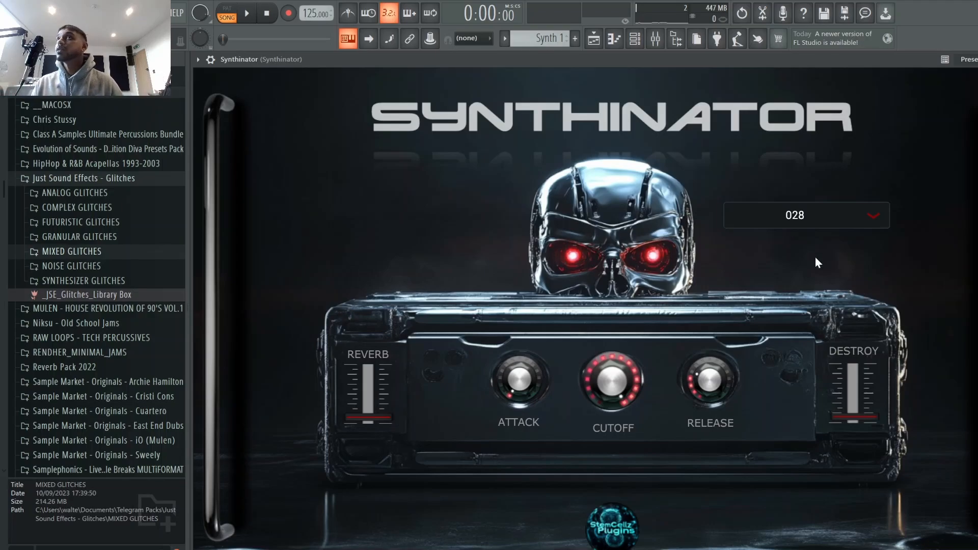
Step: Play the arrangement in the playlist, muting track 11 and briefly soloing track 8, then stop playback
{"action": "key", "text": "F5"}
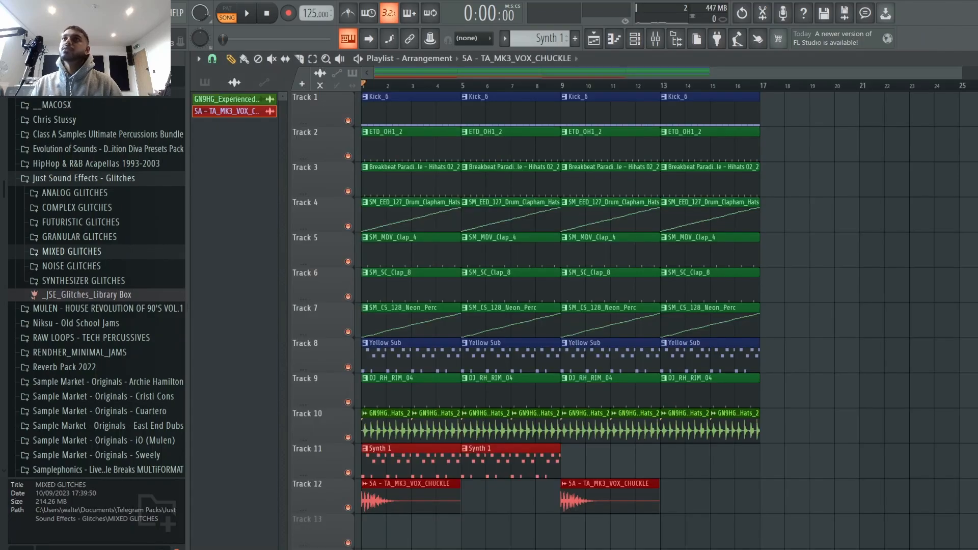
{"action": "key", "text": "space"}
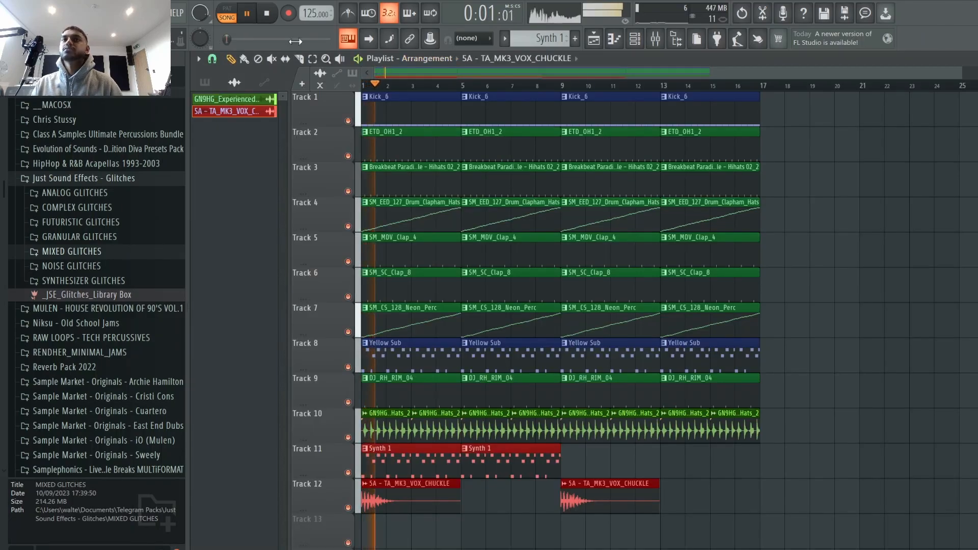
{"action": "left_click", "coordinate": [348, 473]}
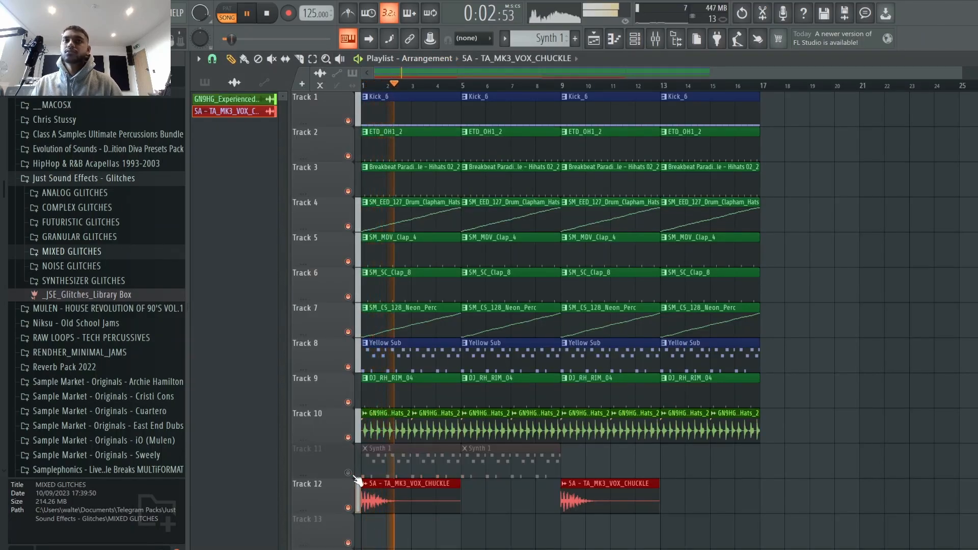
{"action": "left_click", "coordinate": [348, 367], "text": "ctrl"}
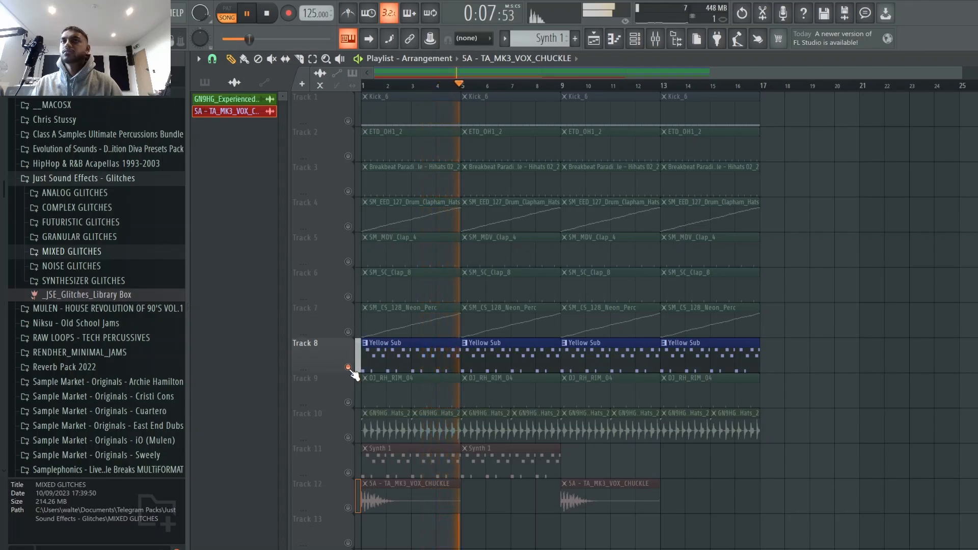
{"action": "left_click", "coordinate": [348, 367], "text": "ctrl"}
{"action": "key", "text": "space"}
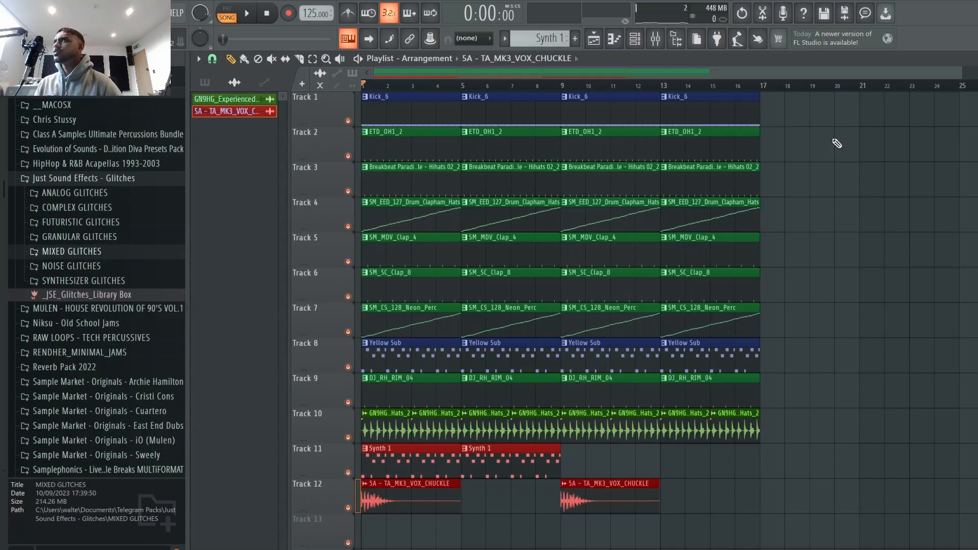
Step: Close the Kick_6 sampler window and play the arrangement of the next beat
{"action": "left_click", "coordinate": [635, 38]}
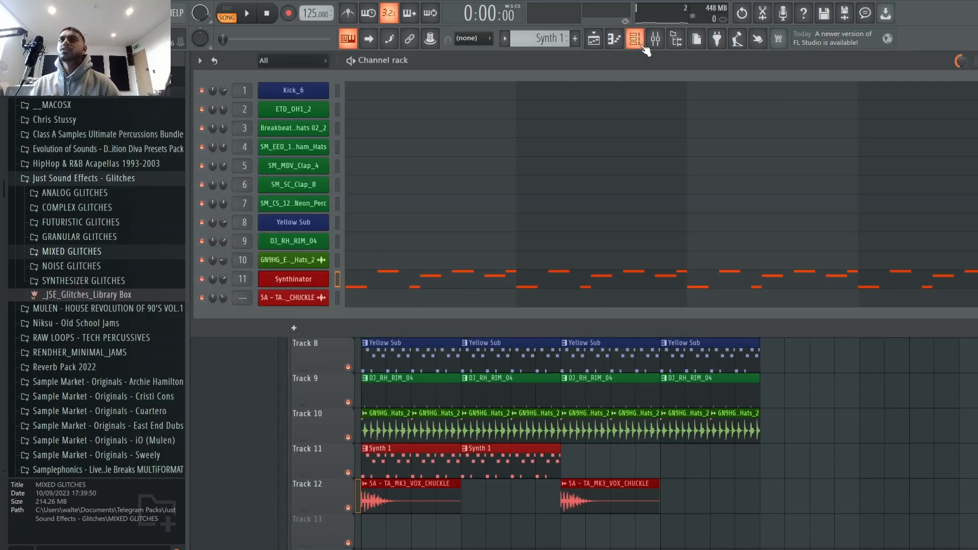
{"action": "left_click", "coordinate": [634, 38]}
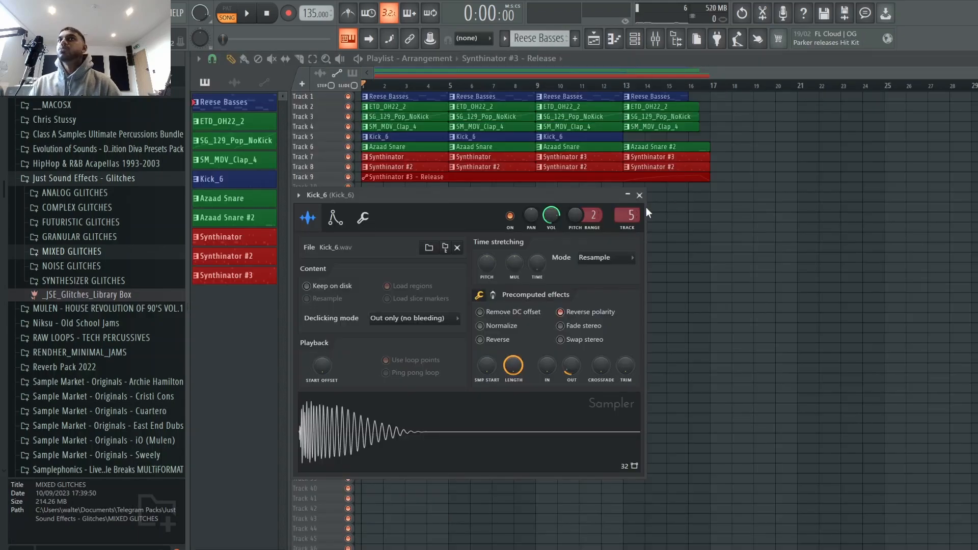
{"action": "left_click", "coordinate": [639, 195]}
{"action": "left_click", "coordinate": [247, 14]}
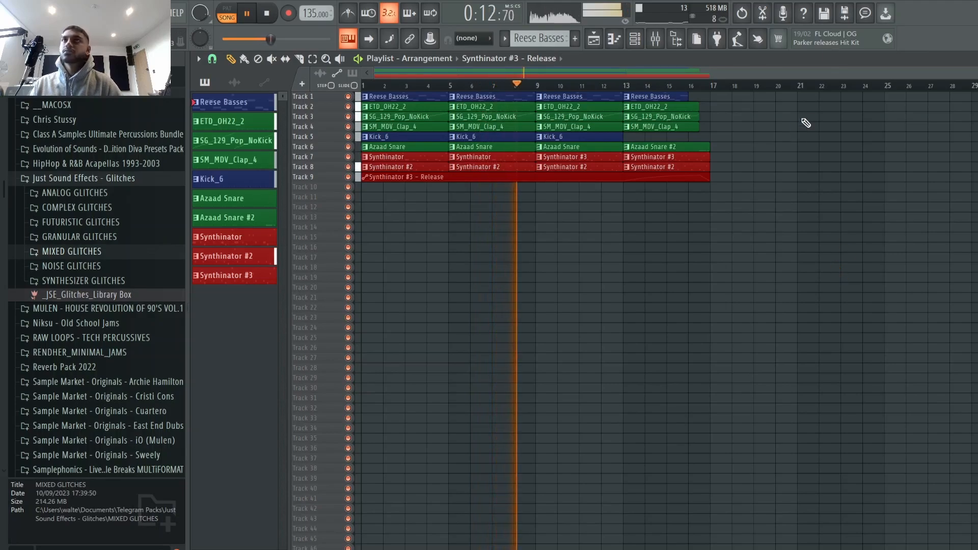
Step: Stop playback, solo track 1 with the Reese Basses and play it, then stop again
{"action": "key", "text": "space"}
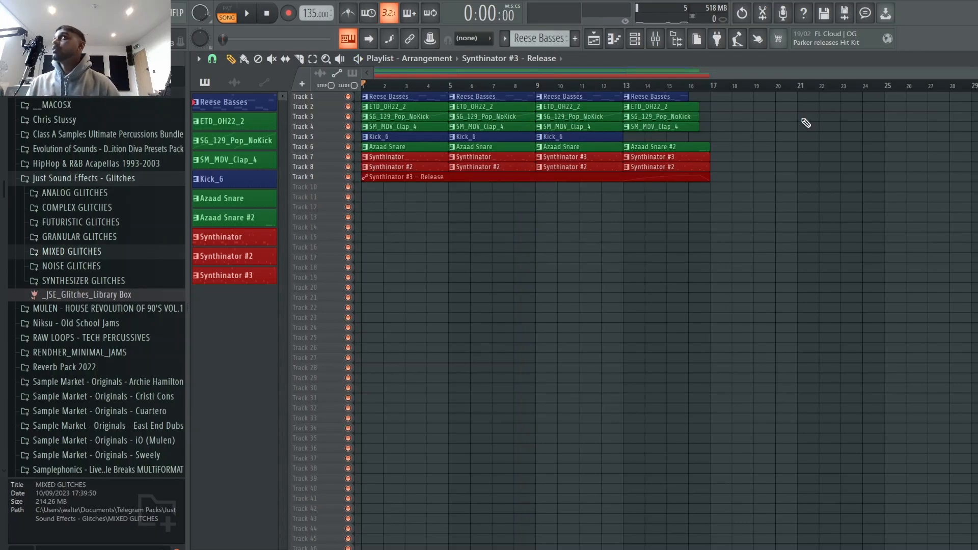
{"action": "right_click", "coordinate": [347, 97]}
{"action": "key", "text": "space"}
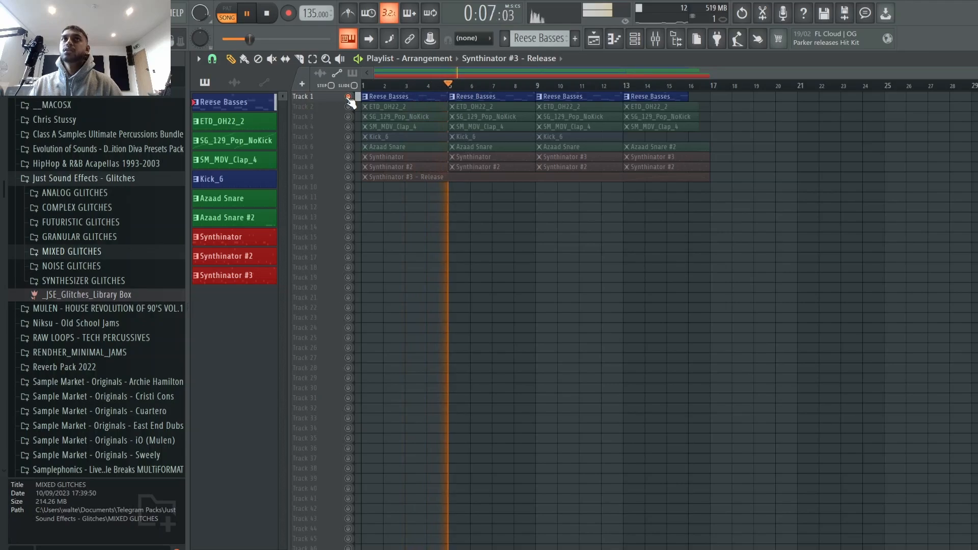
{"action": "key", "text": "space"}
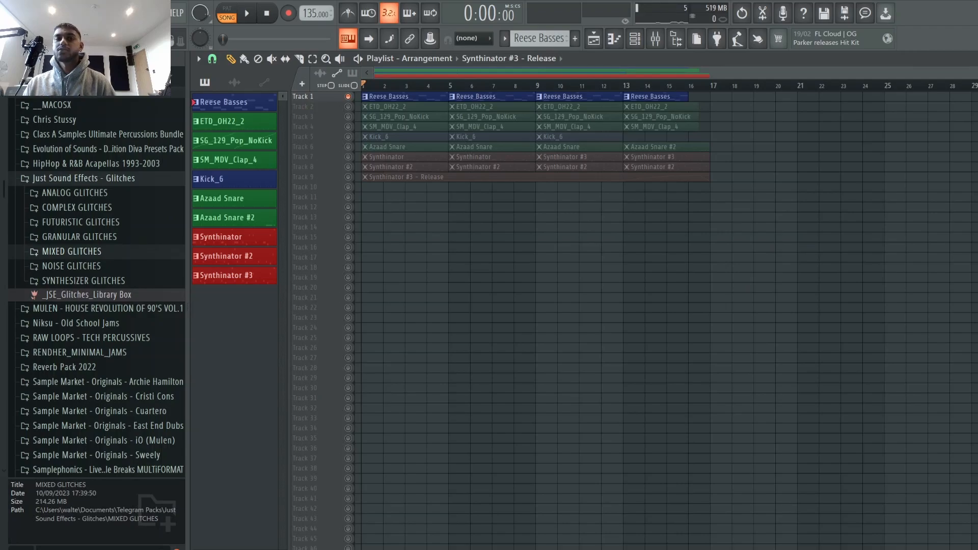
Step: Open the mixer and inspect the Decimort 2 bit crusher on the FEM-BASO insert, then close it
{"action": "key", "text": "F9"}
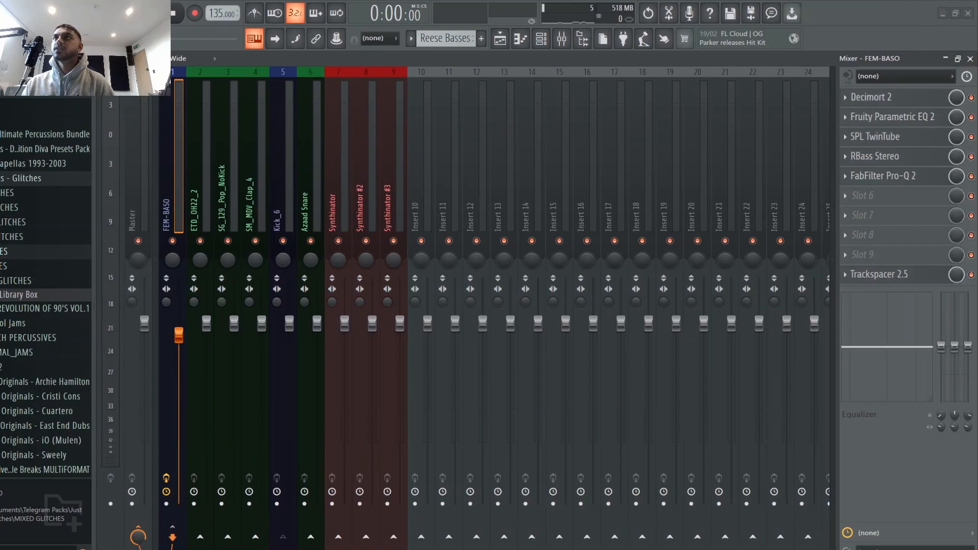
{"action": "left_click", "coordinate": [879, 98]}
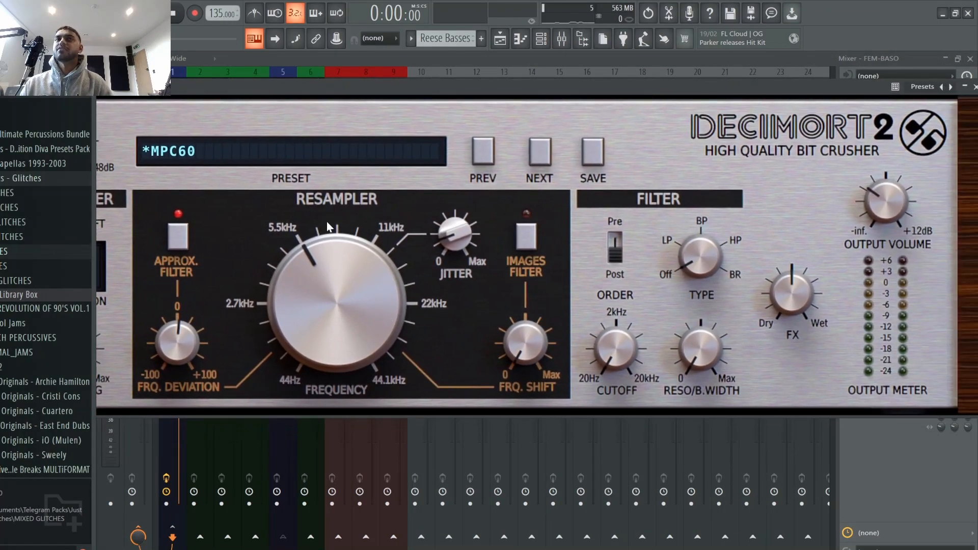
{"action": "left_click_drag", "start_coordinate": [669, 97], "coordinate": [482, 100]}
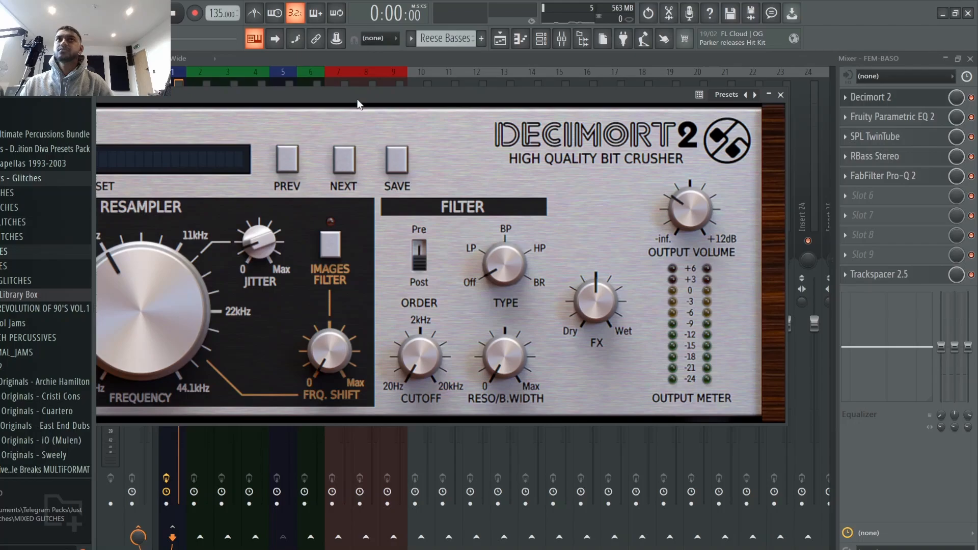
{"action": "left_click_drag", "start_coordinate": [359, 104], "coordinate": [507, 102]}
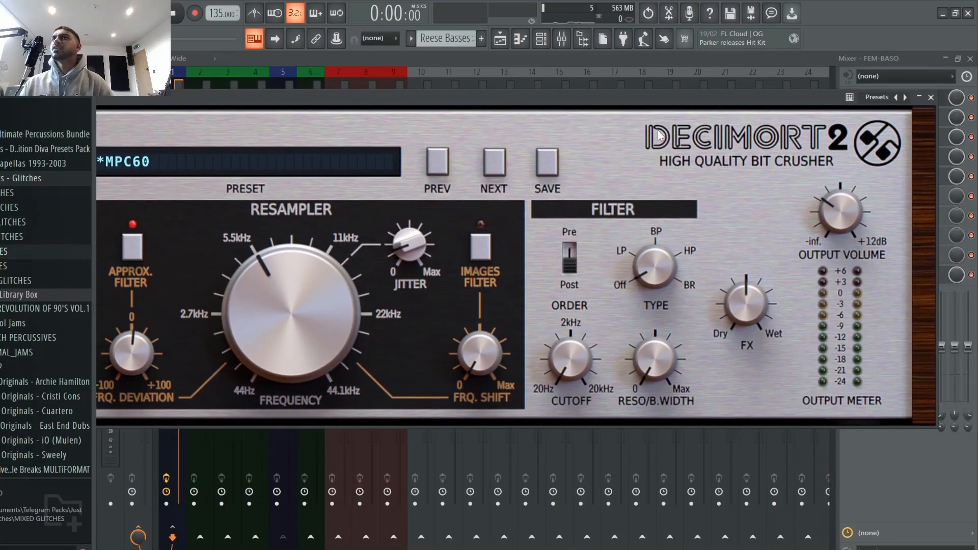
{"action": "left_click", "coordinate": [930, 98]}
Step: Open Fruity Parametric EQ 2 on the bass insert, sweep its low-pass band up during playback, then undo it and close the EQ
{"action": "left_click", "coordinate": [907, 118]}
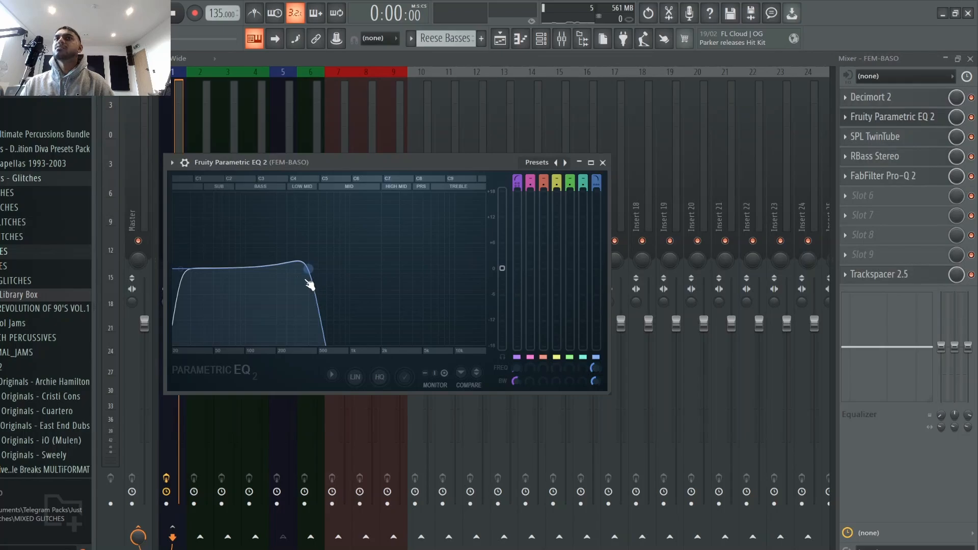
{"action": "key", "text": "space"}
{"action": "left_click_drag", "start_coordinate": [305, 280], "coordinate": [471, 268]}
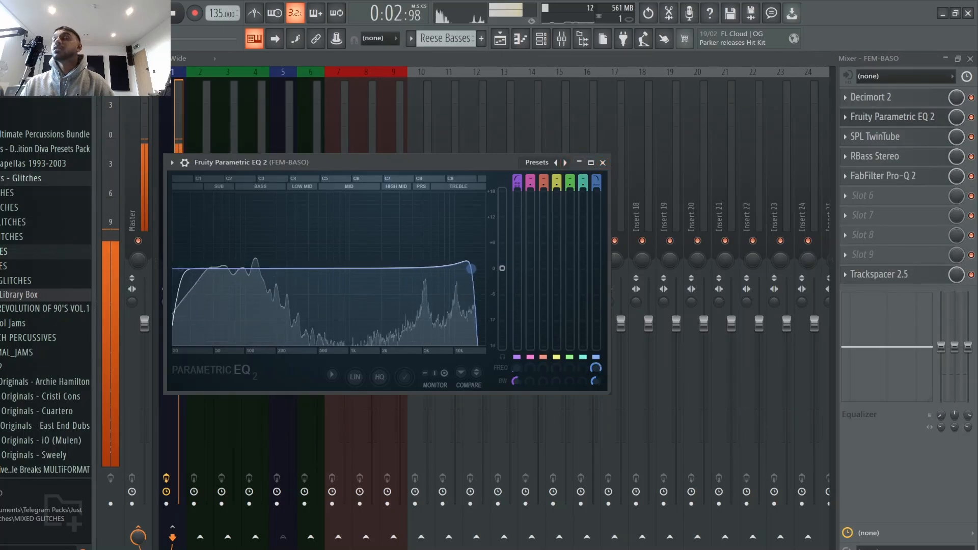
{"action": "key", "text": "space"}
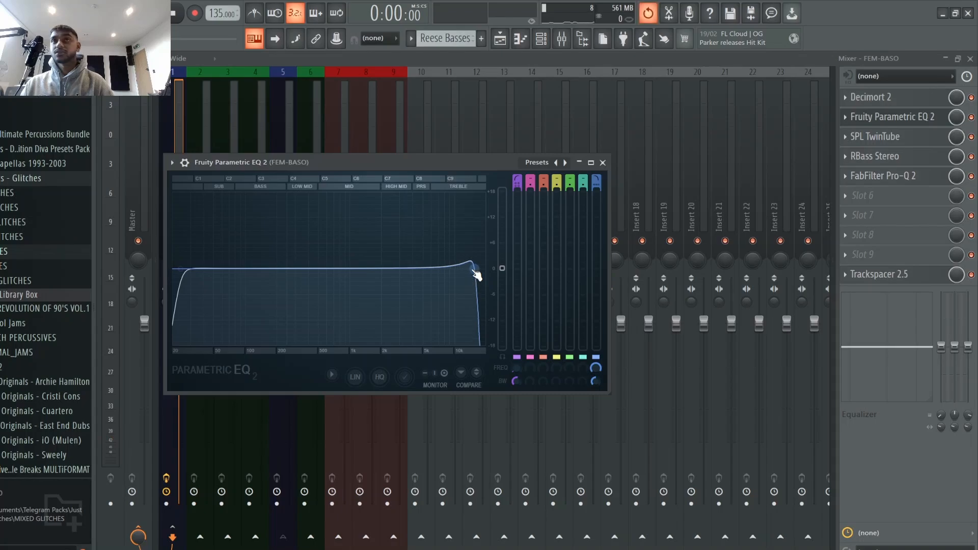
{"action": "key", "text": "ctrl+z"}
{"action": "key", "text": "space"}
{"action": "key", "text": "space"}
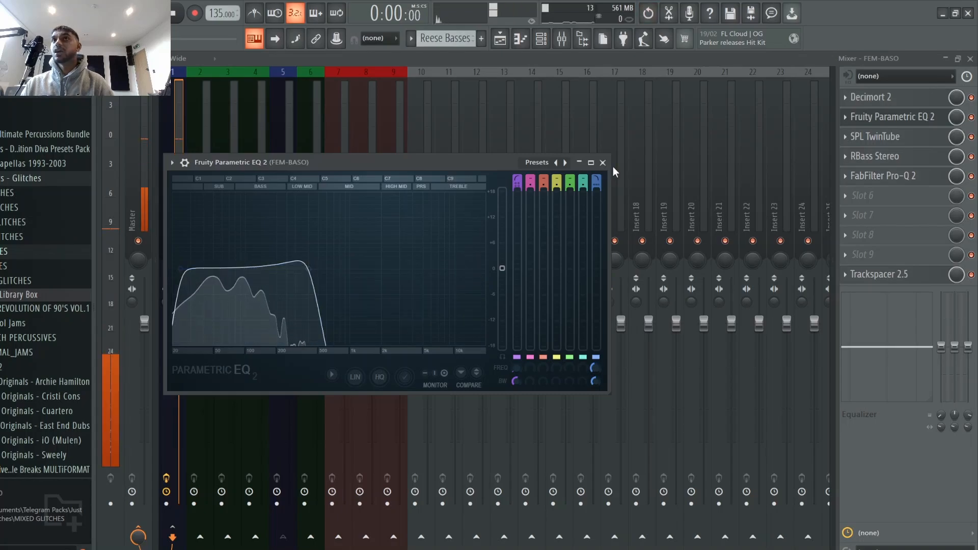
{"action": "left_click", "coordinate": [603, 162]}
Step: Inspect the SPL TwinTube and RBass Stereo plugins on the bass insert, closing each window
{"action": "left_click", "coordinate": [919, 137]}
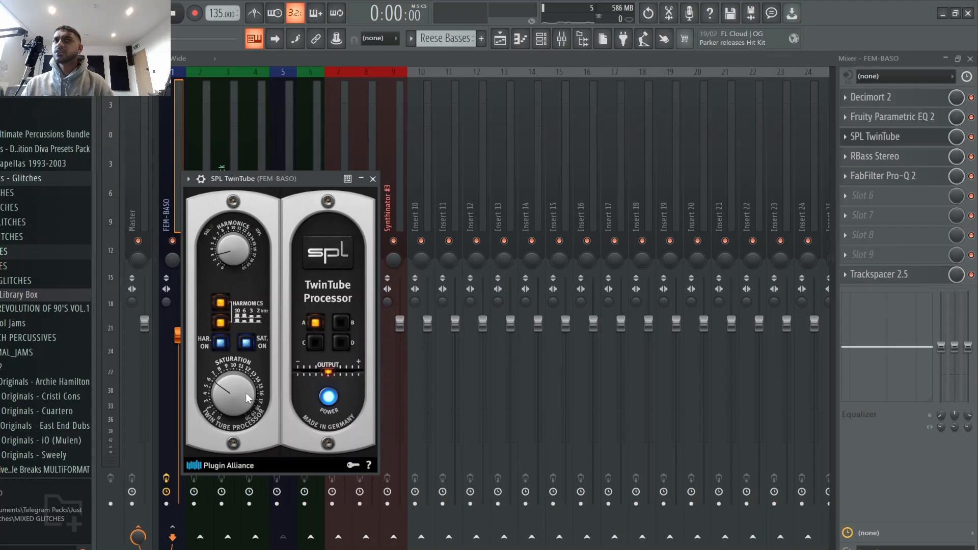
{"action": "left_click", "coordinate": [373, 179]}
{"action": "left_click", "coordinate": [909, 163]}
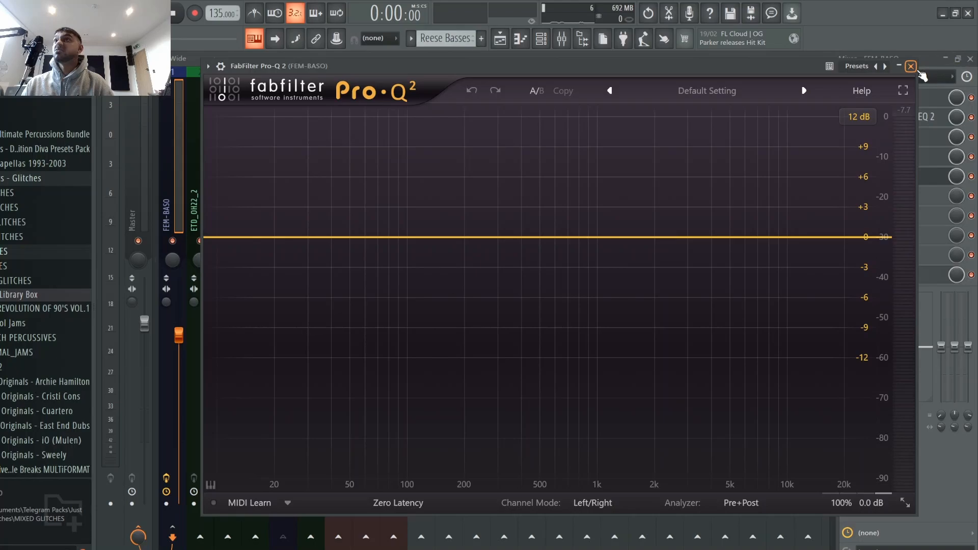
{"action": "left_click", "coordinate": [911, 67]}
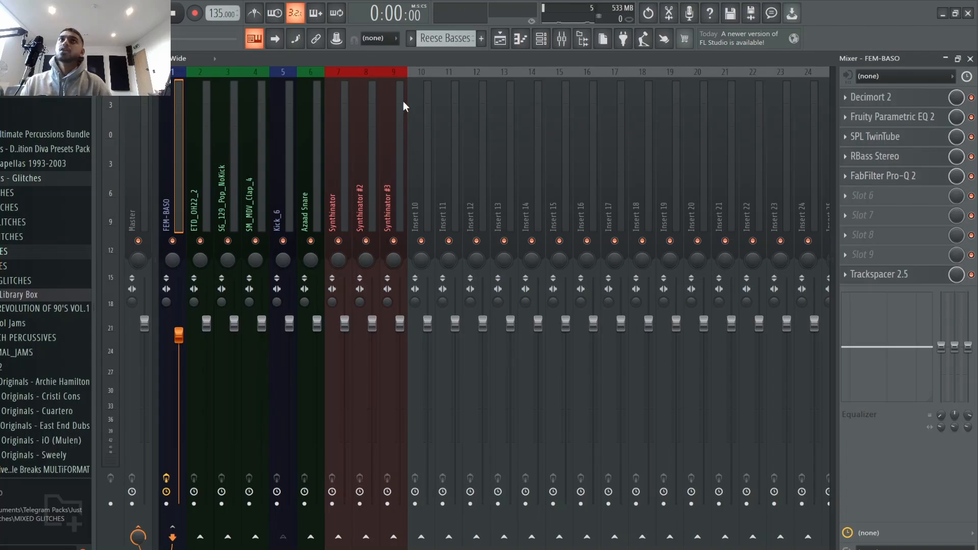
Step: Return to the playlist, solo track 7 with the Synthinator patterns and play the arrangement
{"action": "left_click", "coordinate": [500, 38]}
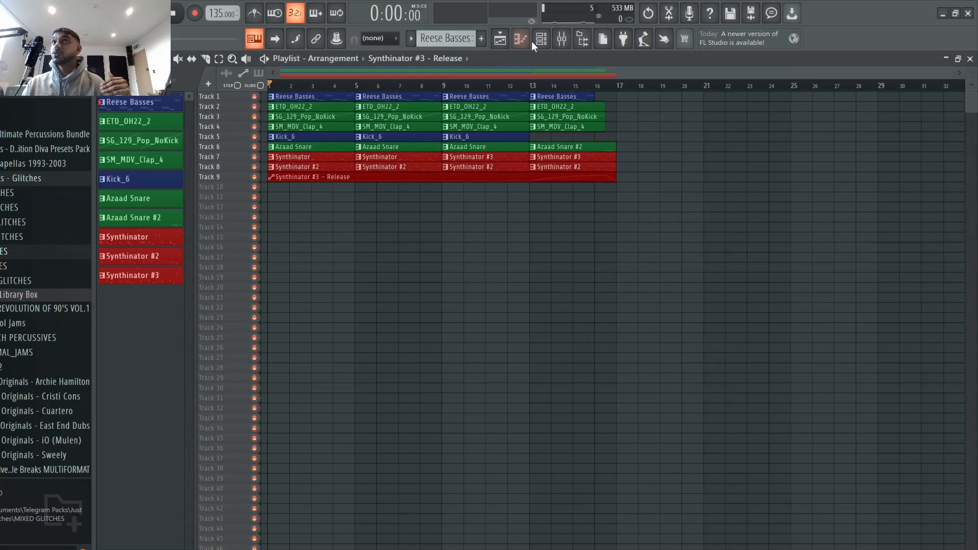
{"action": "left_click", "coordinate": [561, 39]}
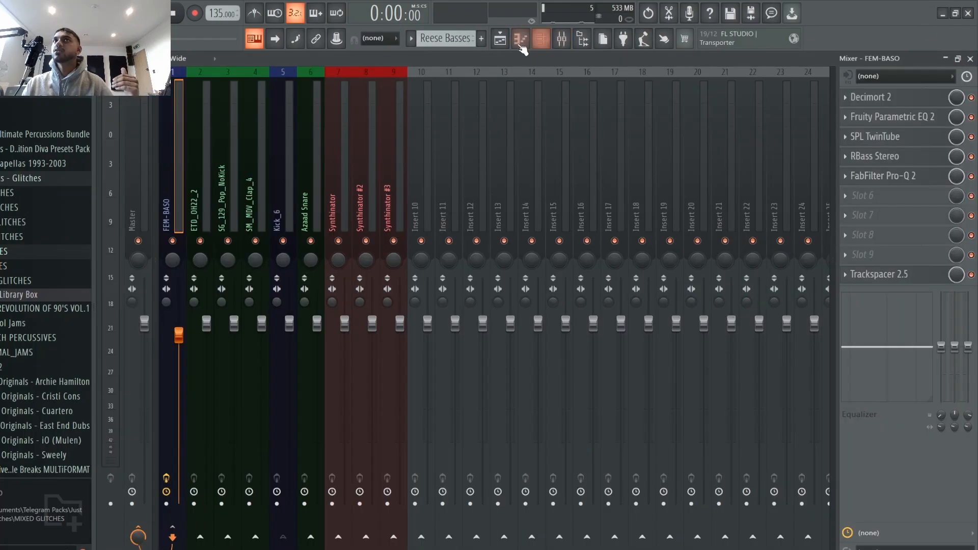
{"action": "left_click", "coordinate": [500, 39]}
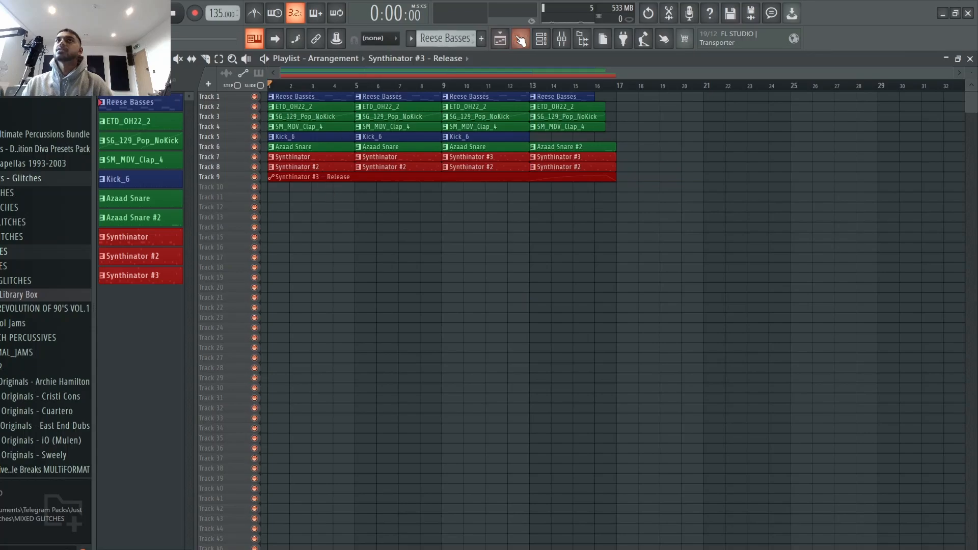
{"action": "left_click", "coordinate": [541, 38]}
{"action": "left_click", "coordinate": [541, 38]}
{"action": "right_click", "coordinate": [258, 156]}
{"action": "key", "text": "space"}
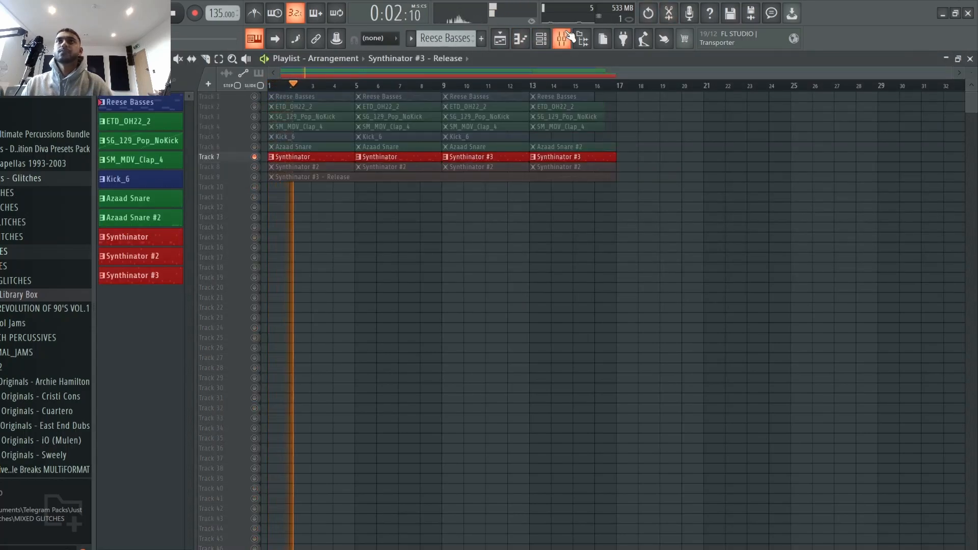
Step: Add track 1 and then track 8 to the soloed Synthinator track while playing and stopping the arrangement
{"action": "left_click", "coordinate": [255, 96]}
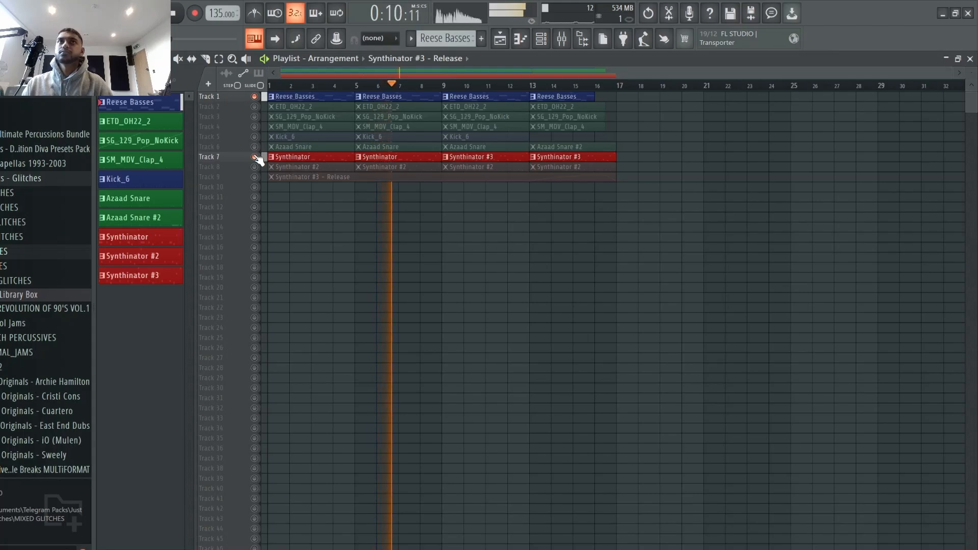
{"action": "key", "text": "space"}
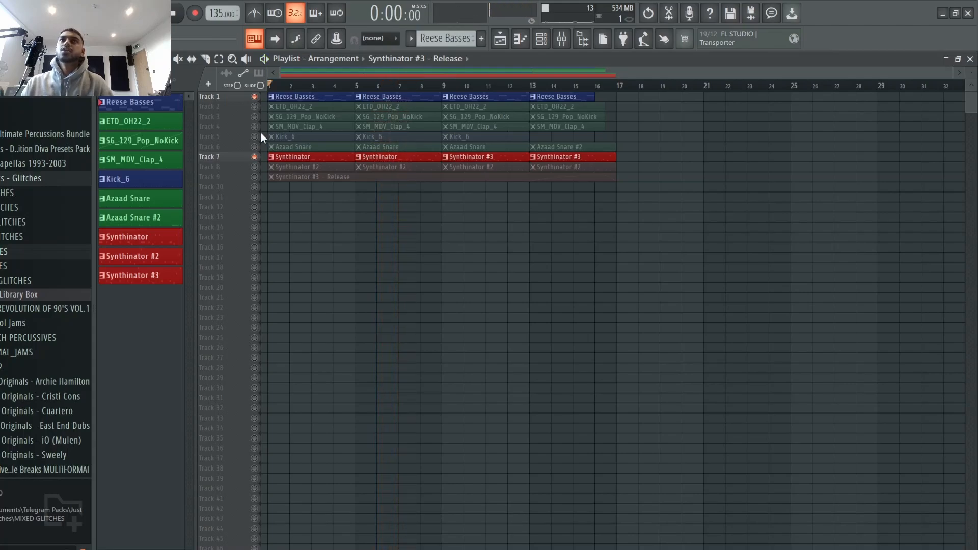
{"action": "left_click", "coordinate": [255, 167]}
{"action": "key", "text": "space"}
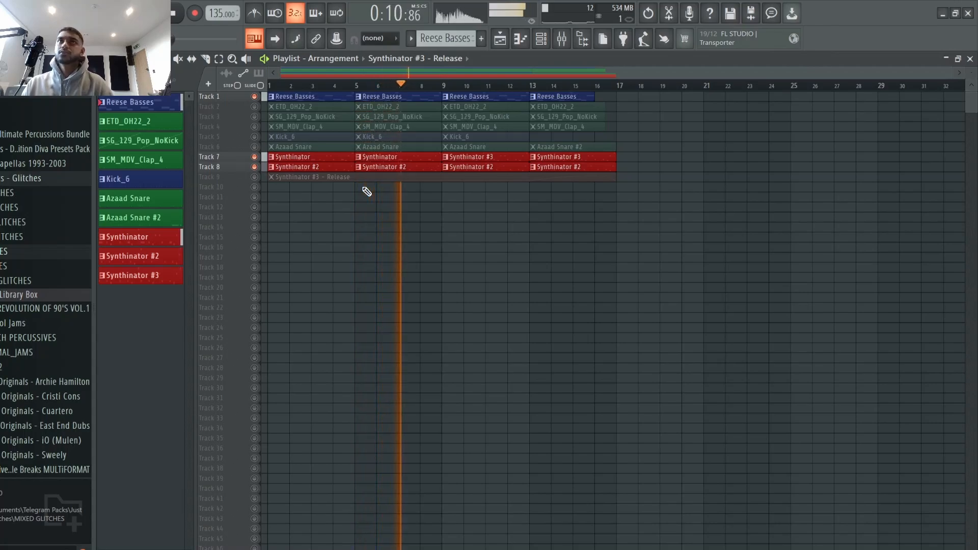
{"action": "key", "text": "space"}
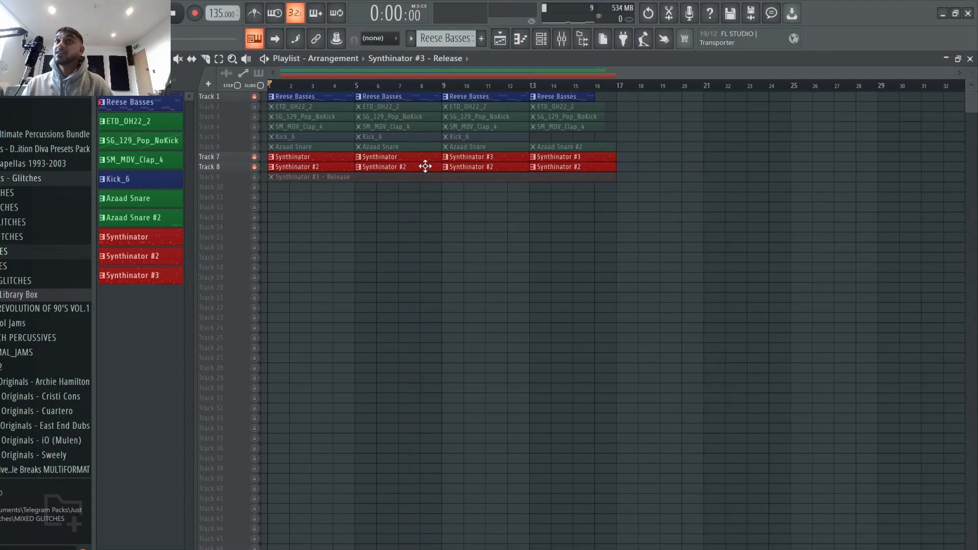
Step: Unmute all tracks, play from bar 9, briefly solo track 7, then stop and reset the playhead to bar 9
{"action": "right_click", "coordinate": [254, 166]}
{"action": "left_click", "coordinate": [442, 88]}
{"action": "key", "text": "space"}
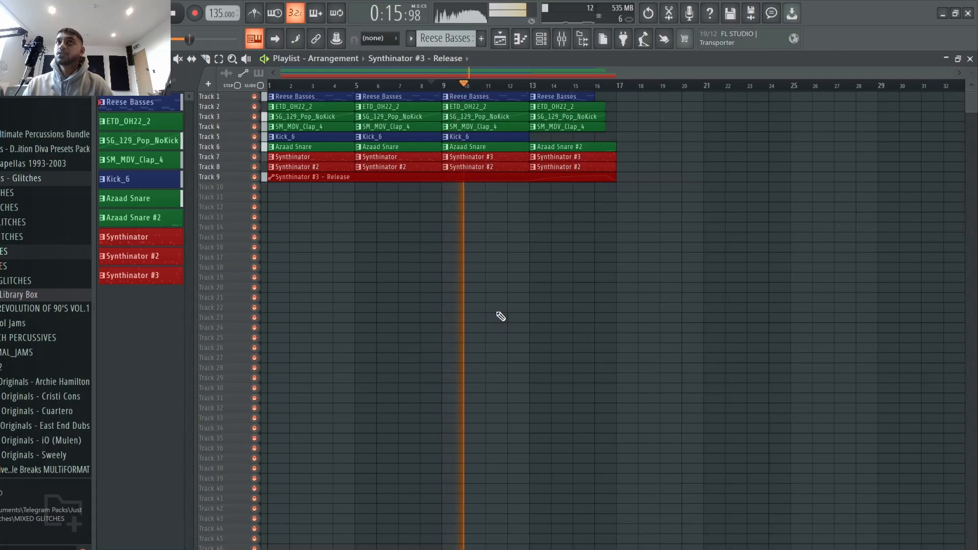
{"action": "right_click", "coordinate": [254, 157]}
{"action": "right_click", "coordinate": [254, 157]}
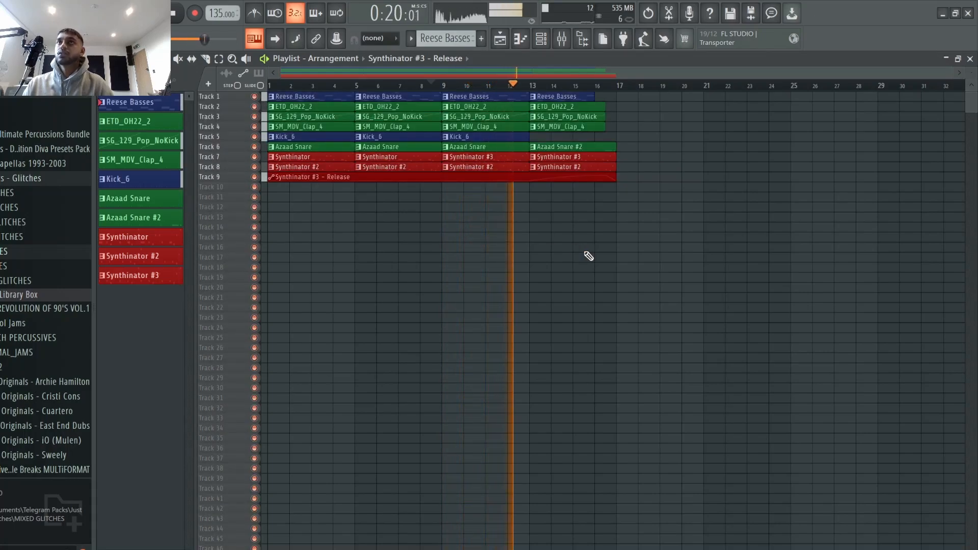
{"action": "key", "text": "space"}
{"action": "left_click", "coordinate": [442, 85]}
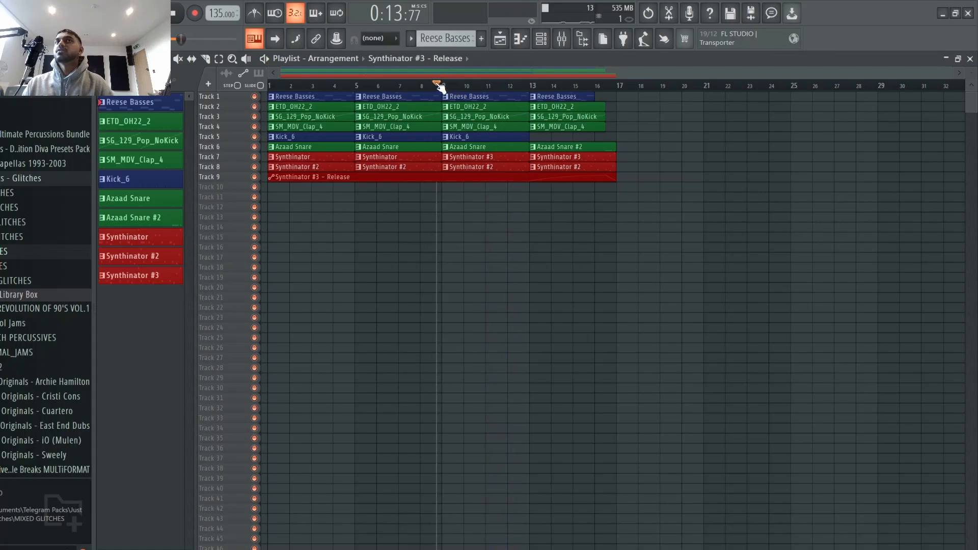
Step: Open the Synthinator #3 plugin from the channel rack to view its controls, then close it and the channel rack
{"action": "left_click", "coordinate": [541, 38]}
{"action": "left_click", "coordinate": [219, 241]}
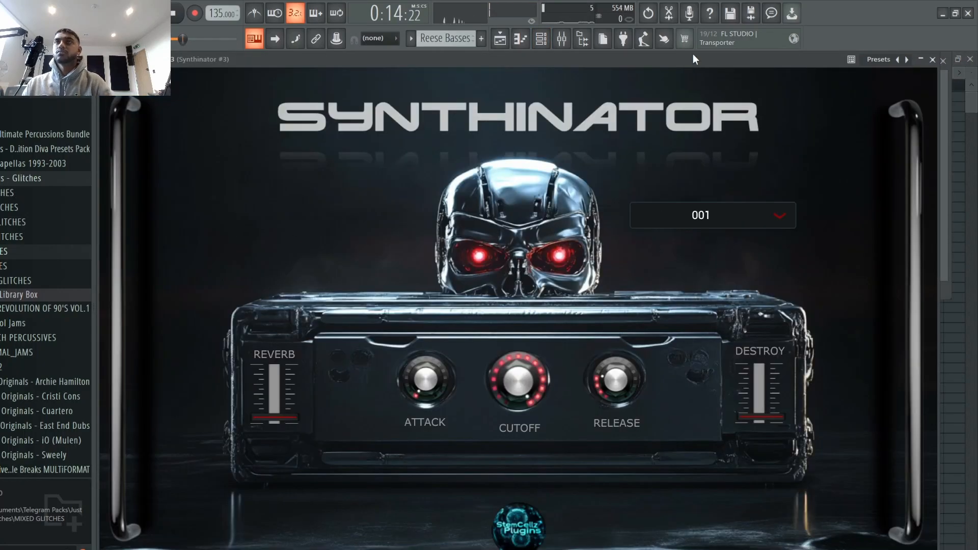
{"action": "left_click", "coordinate": [933, 60]}
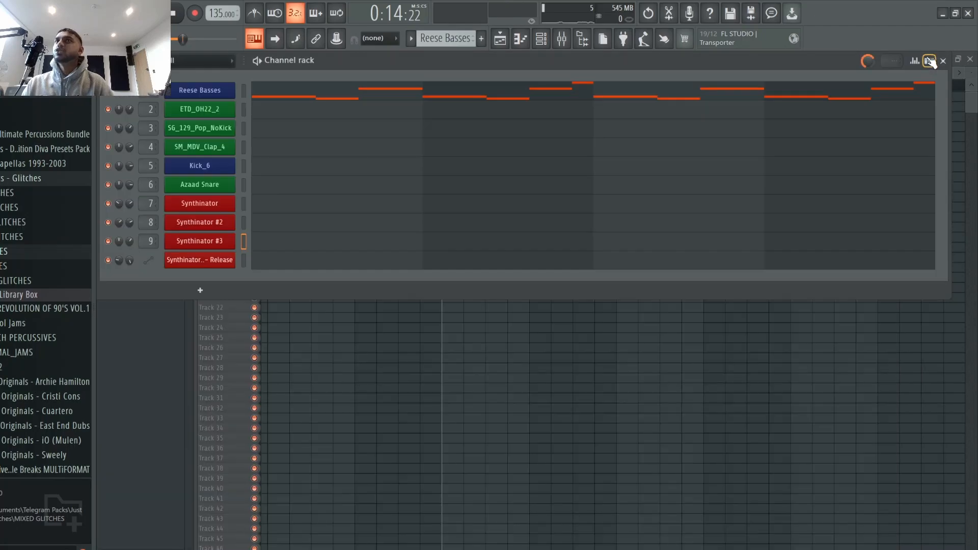
{"action": "key", "text": "F6"}
{"action": "key", "text": "space"}
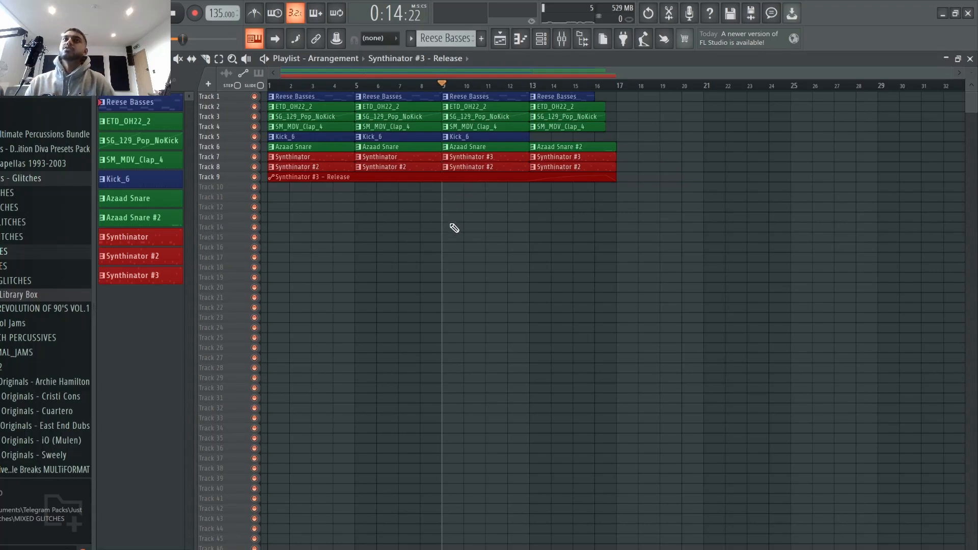
Step: Reopen the Synthinator #3 plugin window to show its preset, then close it again
{"action": "left_click", "coordinate": [541, 38]}
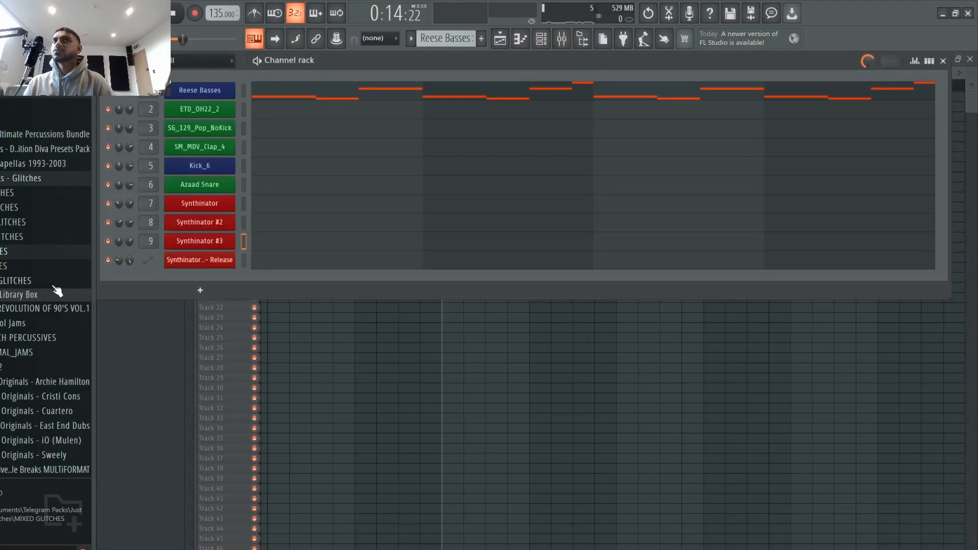
{"action": "left_click", "coordinate": [224, 243]}
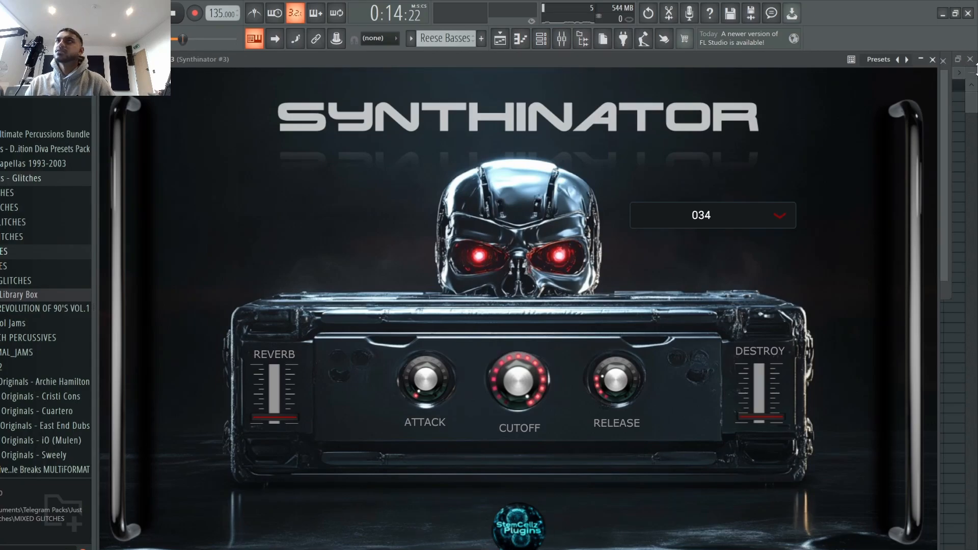
{"action": "left_click", "coordinate": [933, 61]}
{"action": "right_click", "coordinate": [645, 474]}
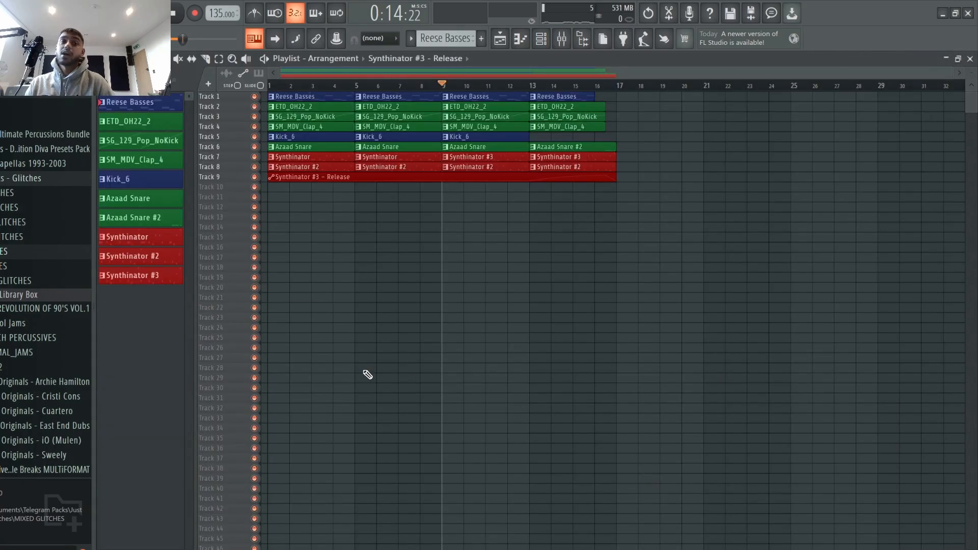